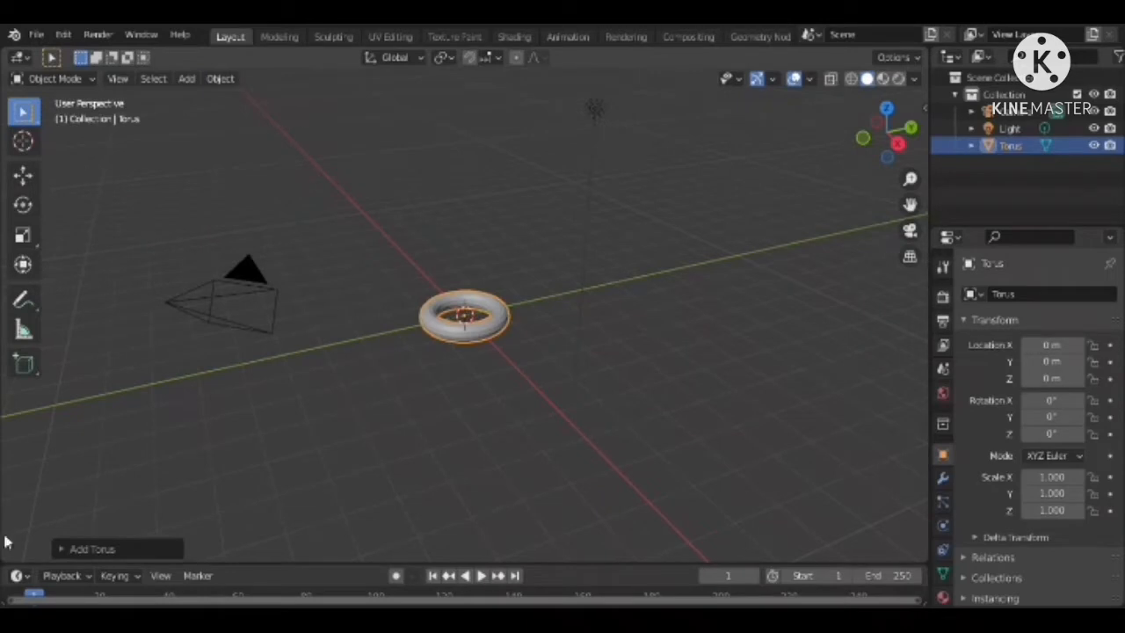
Set the torus's minor radius to 0.46 m and shade the torus smooth
left_click(120, 550)
left_click(244, 394)
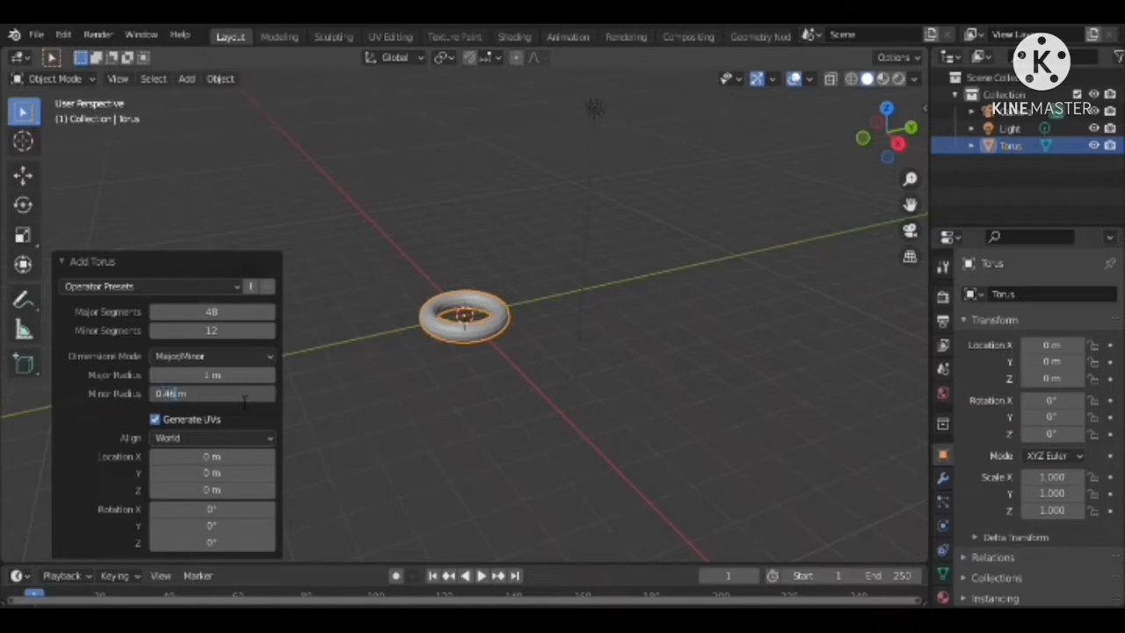
type("0.46")
key("Return")
right_click(452, 312)
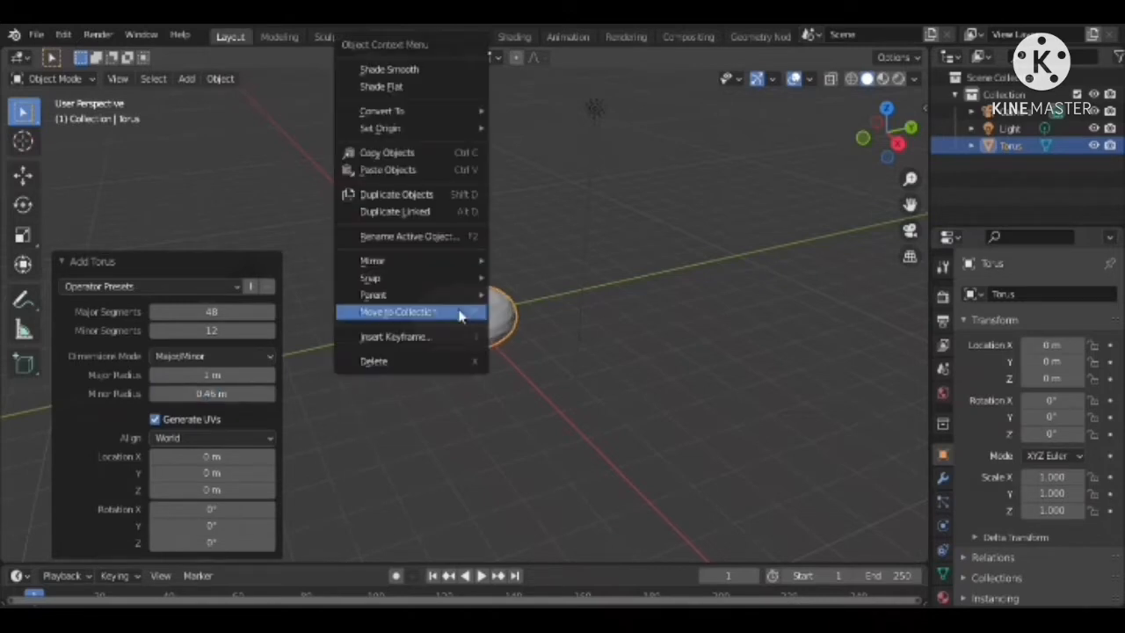
left_click(426, 71)
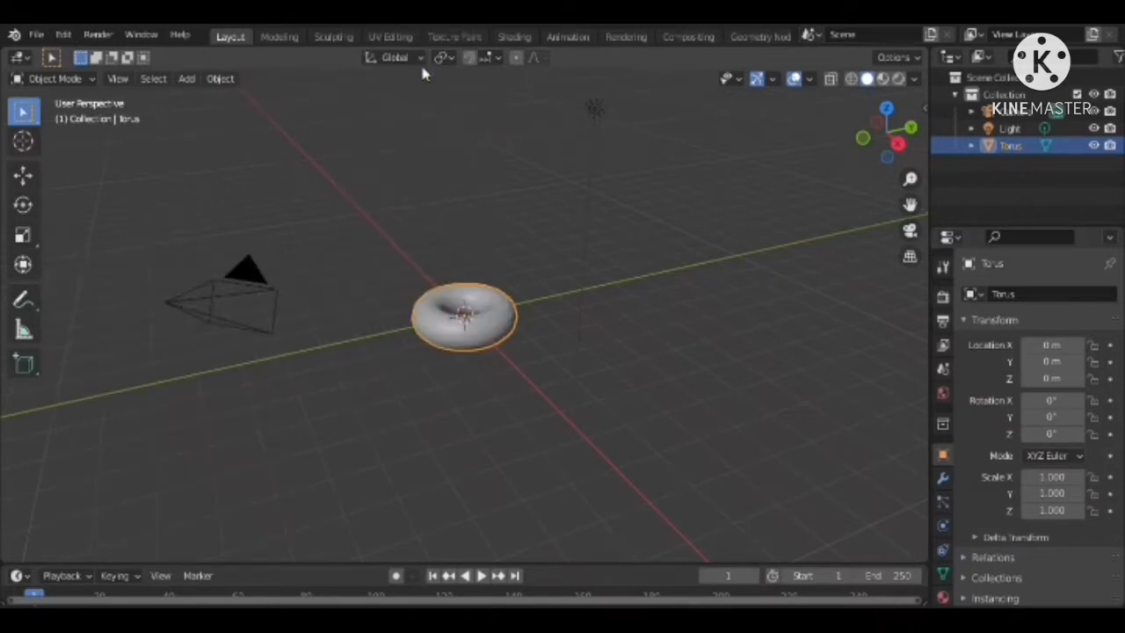
Switch the torus to Sculpt Mode and make its surface slightly uneven with SculptDraw strokes at 50 px radius and 0.500 strength
left_click(11, 82)
left_click(19, 82)
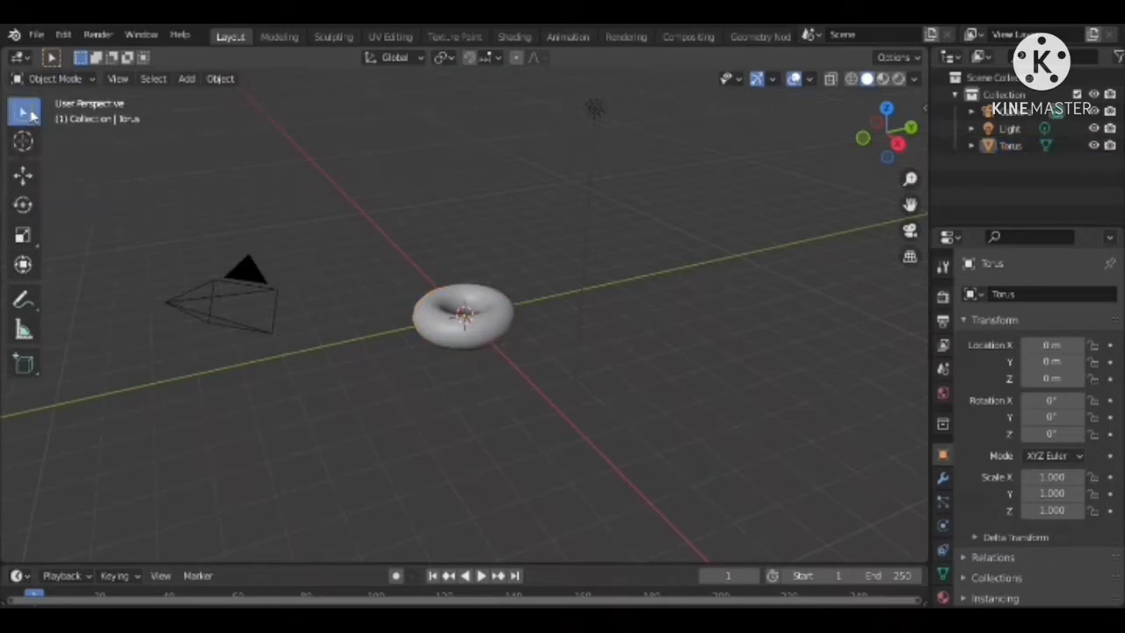
left_click(16, 82)
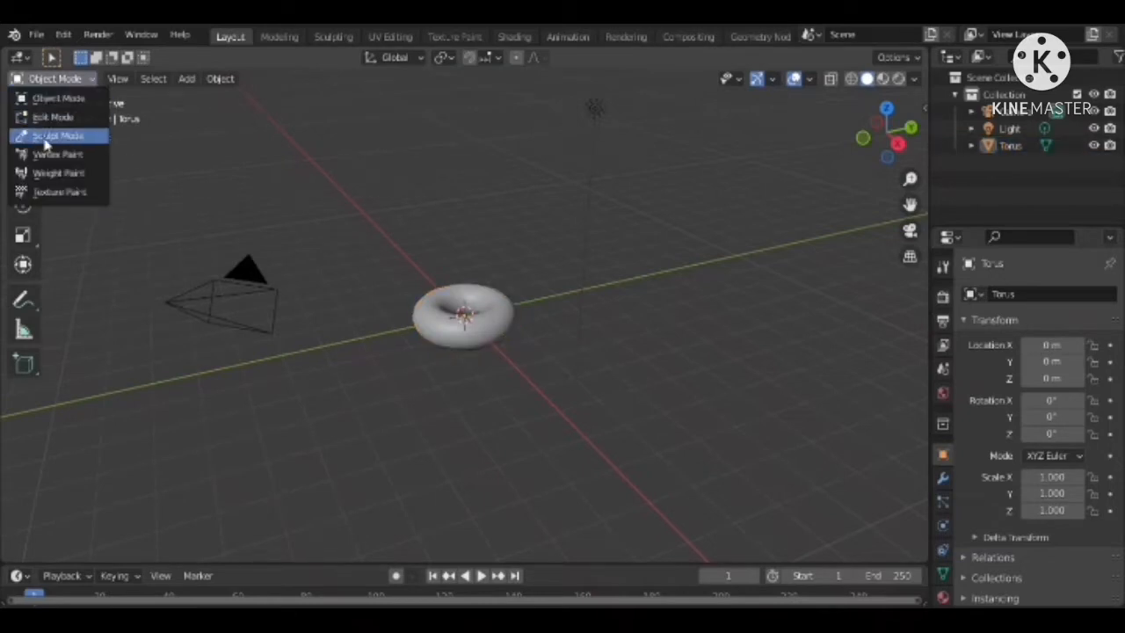
scroll(520, 327, "up", 3)
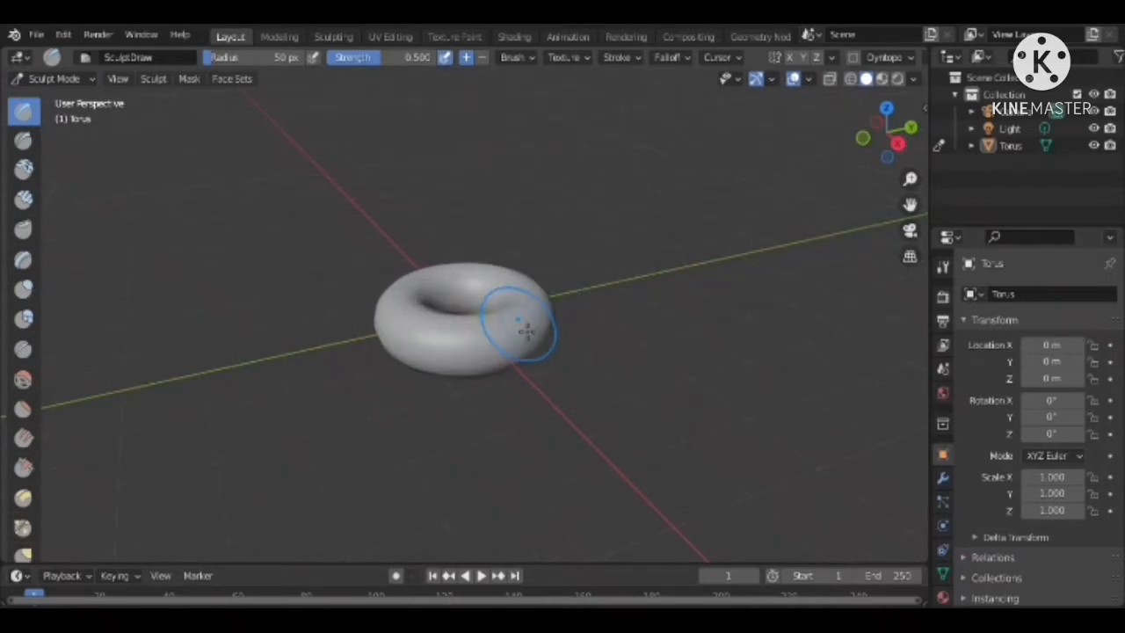
left_click(887, 108)
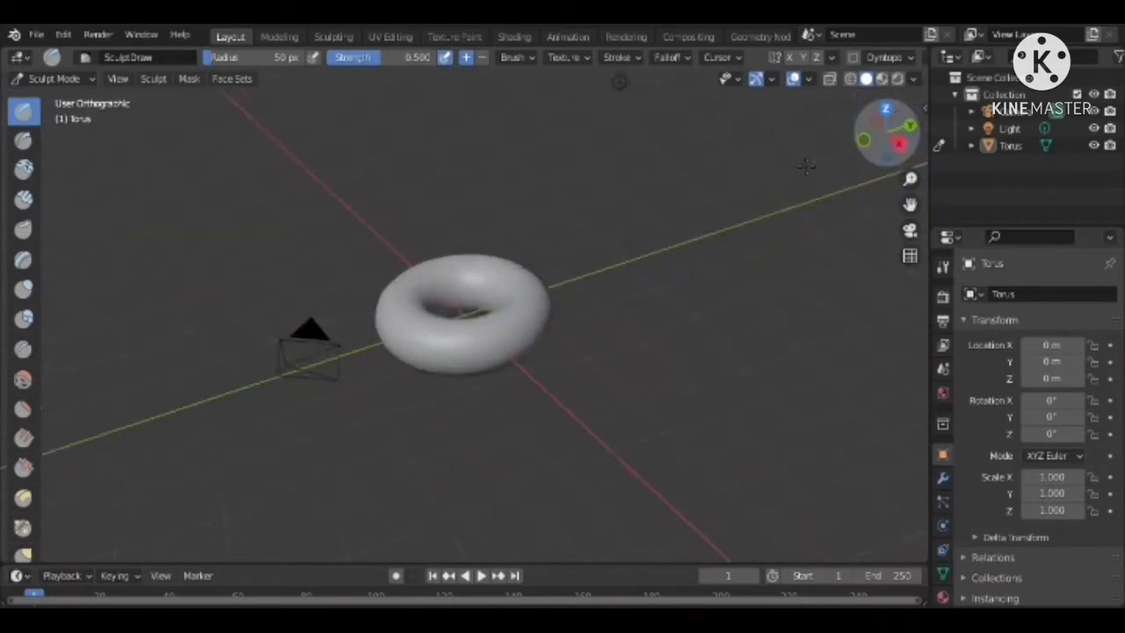
mouse_move(501, 367)
left_mouse_down()
mouse_move(445, 367)
mouse_move(457, 267)
mouse_move(524, 313)
mouse_move(462, 386)
left_mouse_up()
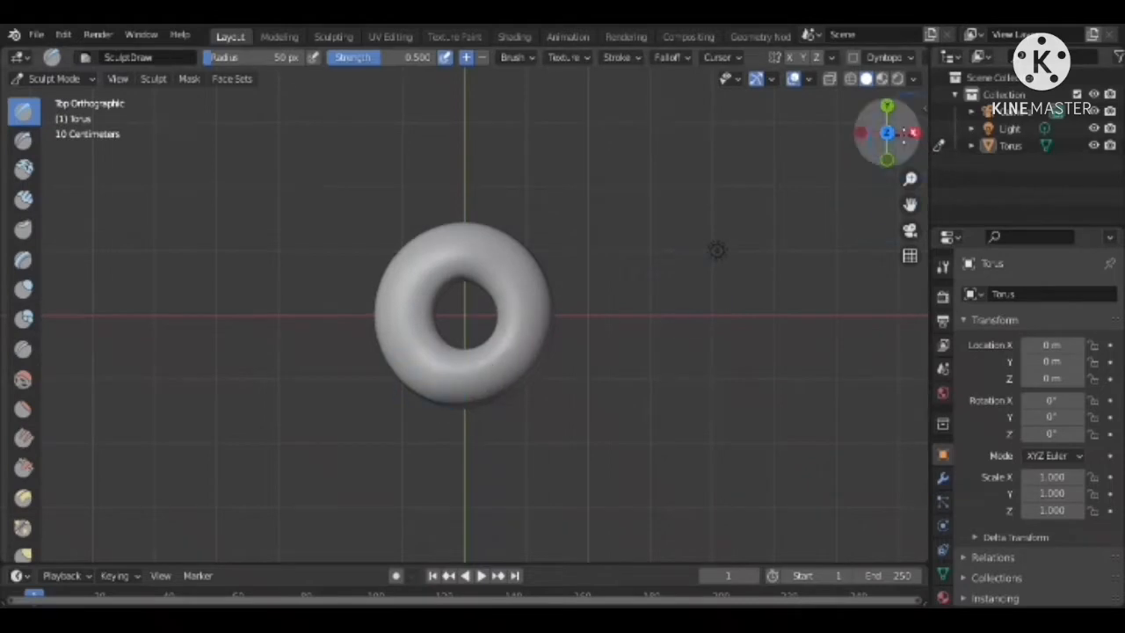
mouse_move(887, 123)
left_mouse_down()
mouse_move(895, 167)
mouse_move(885, 113)
left_mouse_up()
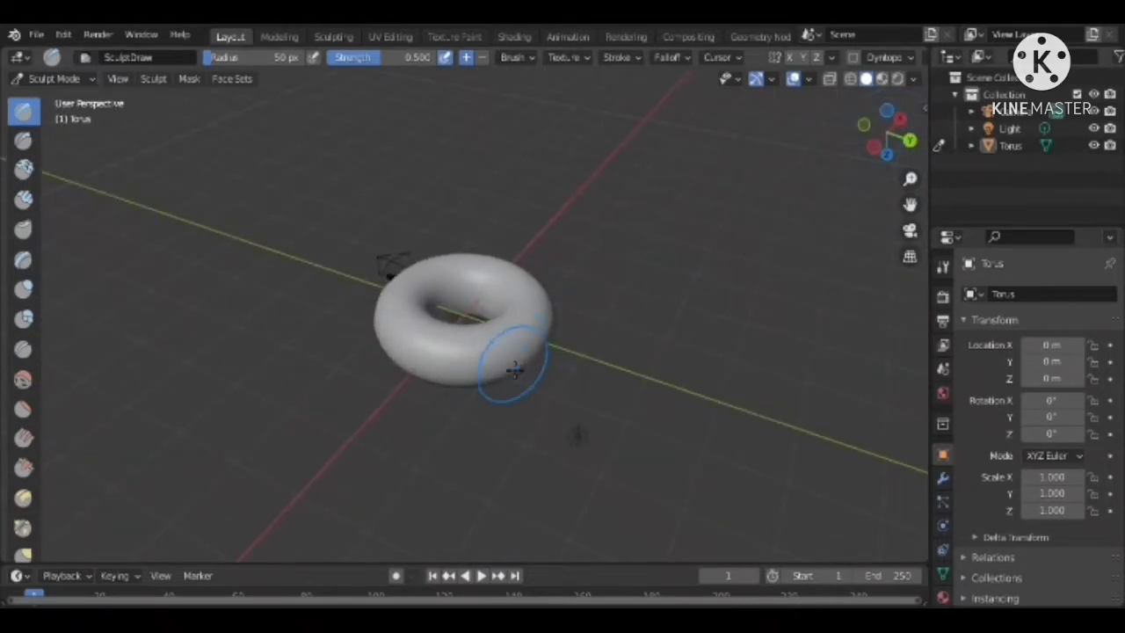
mouse_move(428, 337)
left_mouse_down()
mouse_move(452, 258)
mouse_move(527, 308)
left_mouse_up()
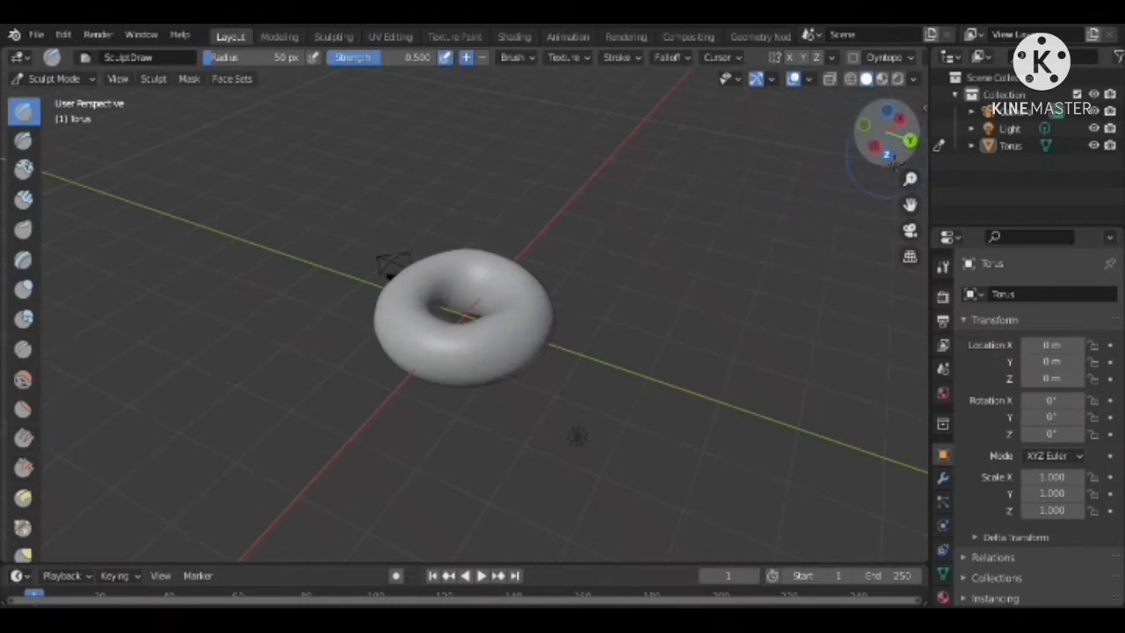
left_click_drag(887, 142, 887, 123)
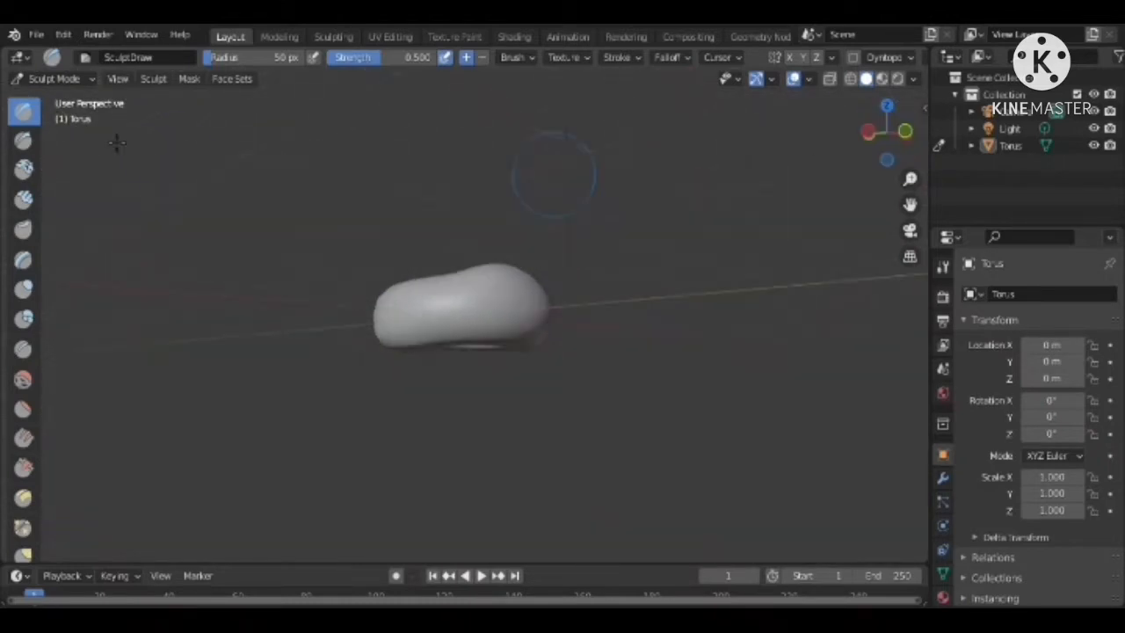
Enter Edit Mode in front view with X-ray enabled and select the upper half of the torus's vertices
left_click(54, 79)
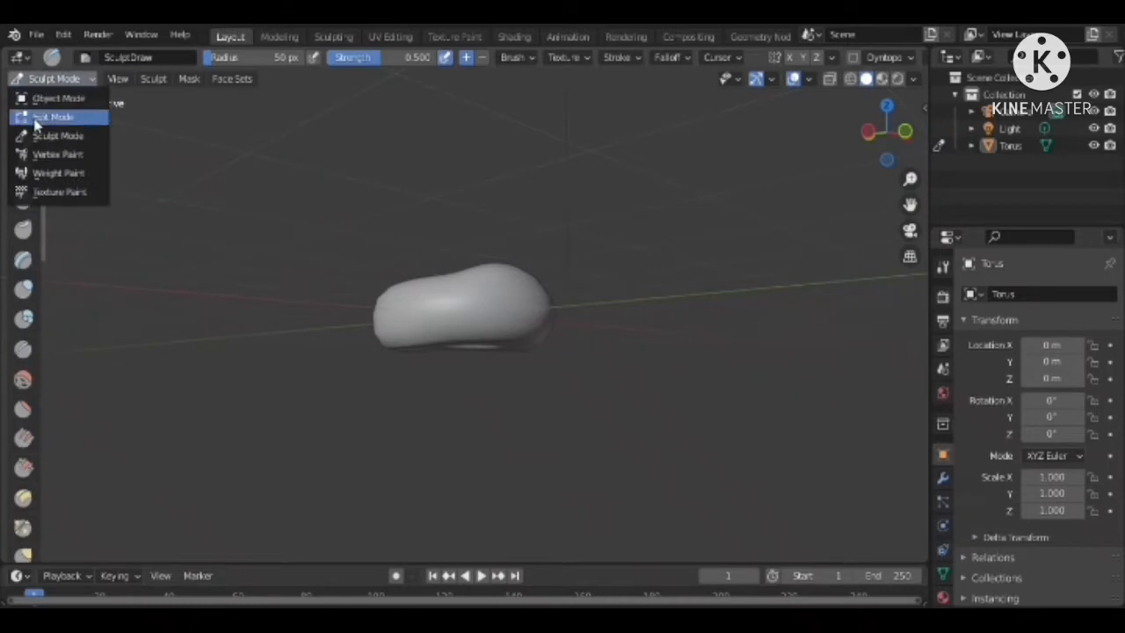
left_click(54, 117)
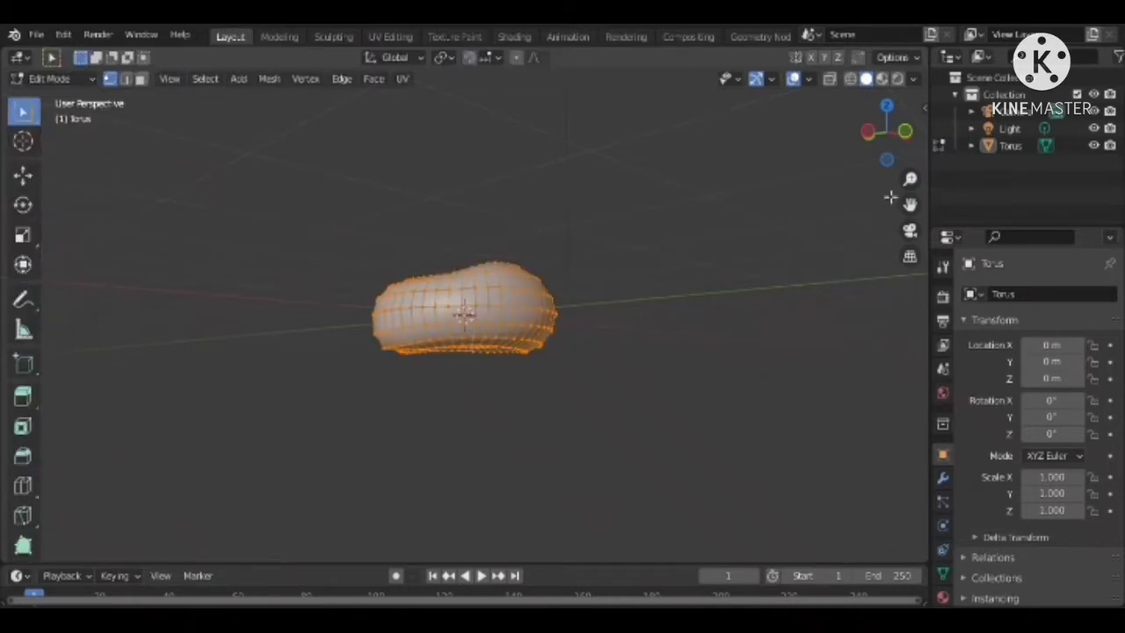
left_click(905, 132)
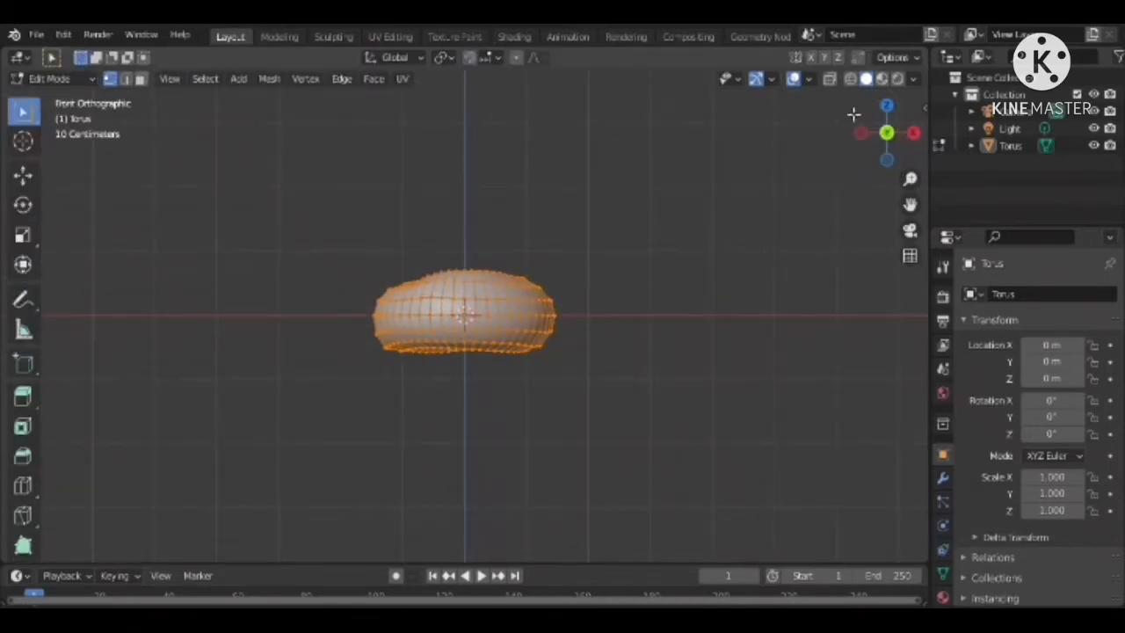
left_click(829, 80)
left_click_drag(293, 197, 603, 310)
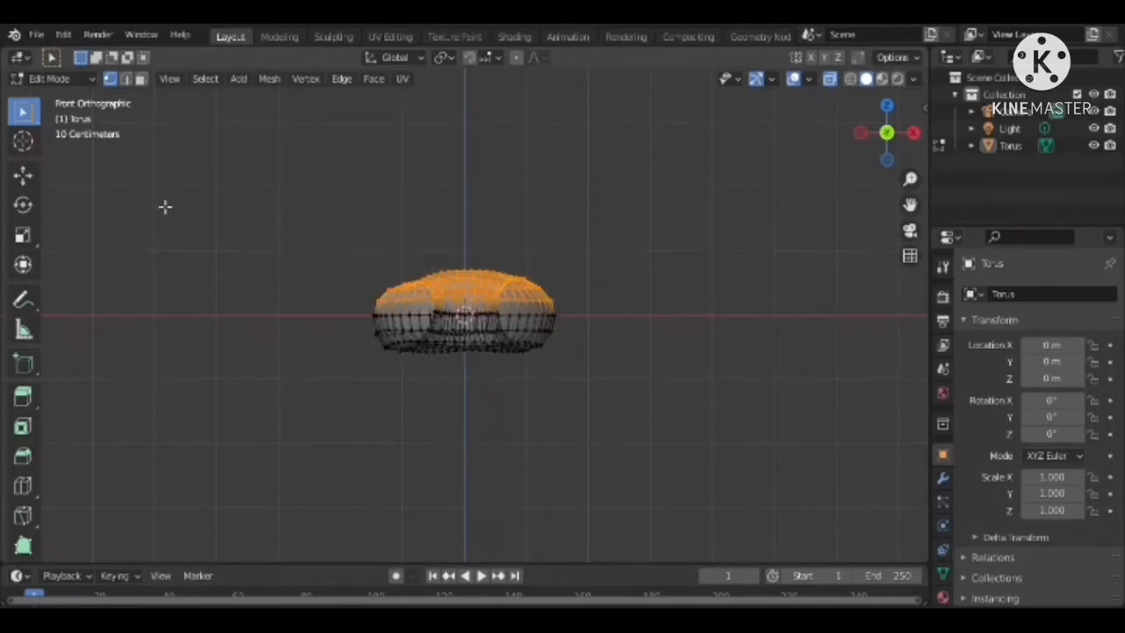
Duplicate the selected upper-half geometry in place and separate the copy into its own object
key("g")
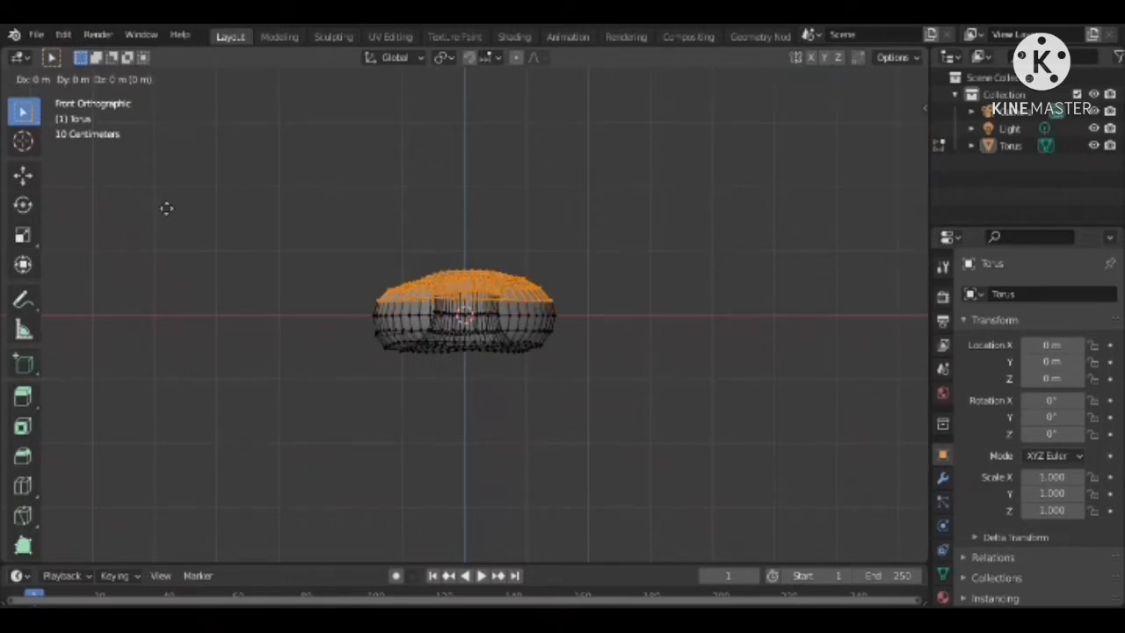
right_click(433, 284)
key("p")
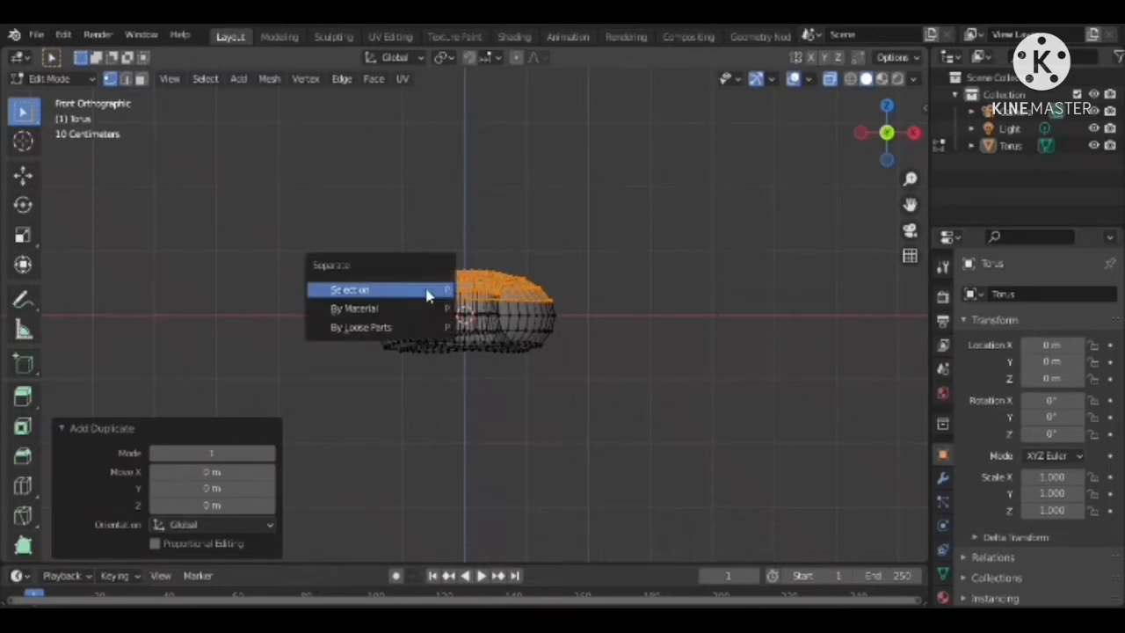
left_click(429, 293)
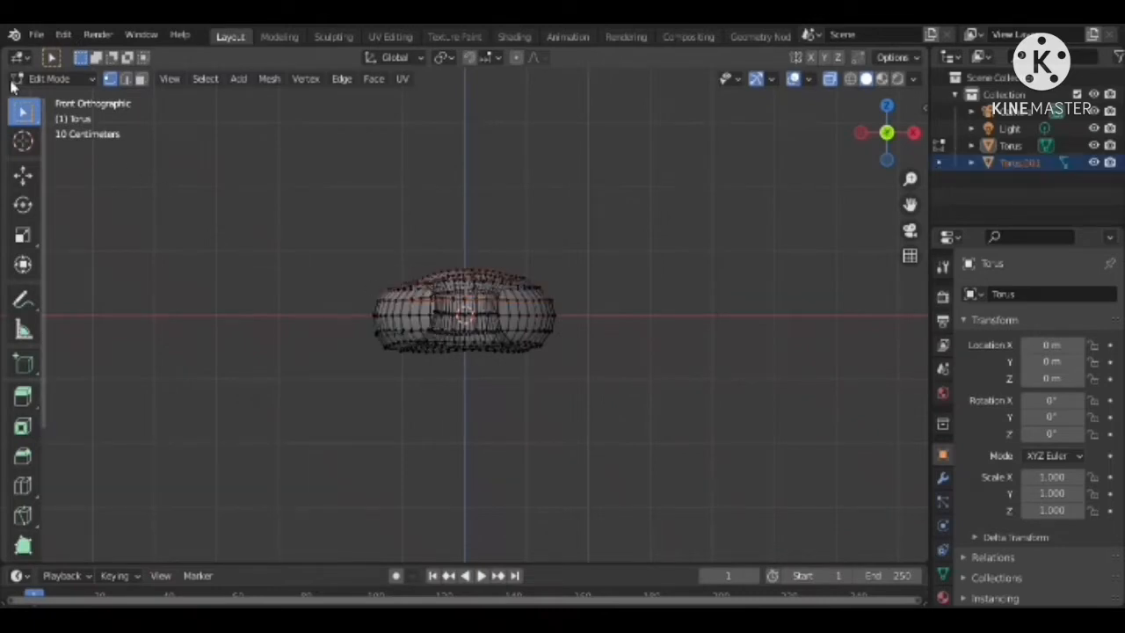
Return to Object Mode and turn off X-ray display
left_click(50, 78)
left_click(45, 95)
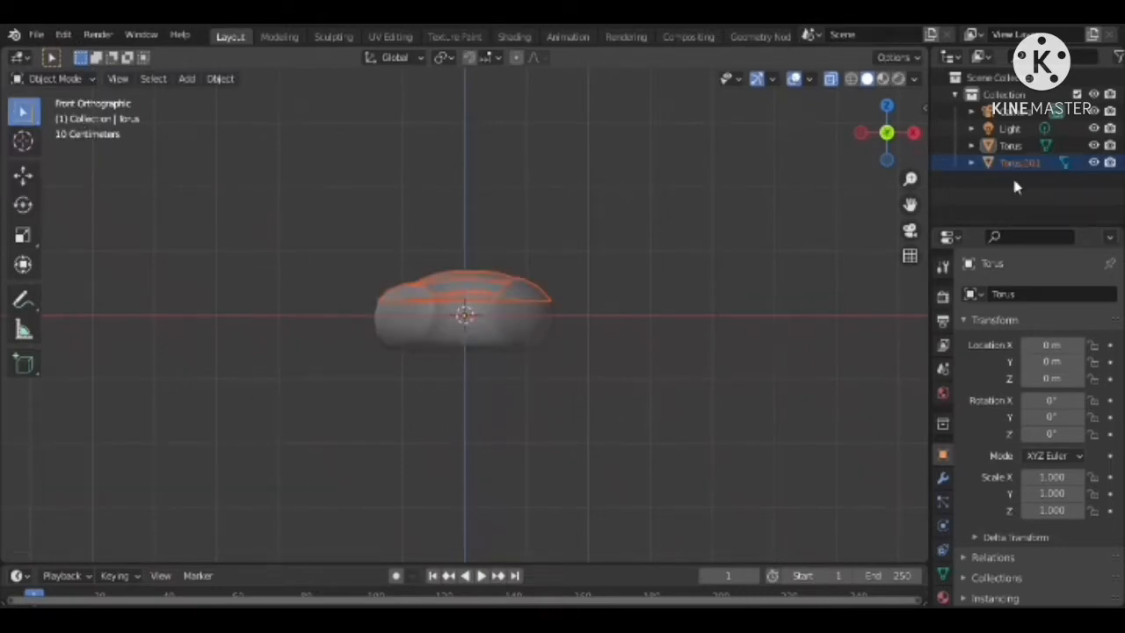
left_click(830, 79)
left_click_drag(885, 131, 889, 171)
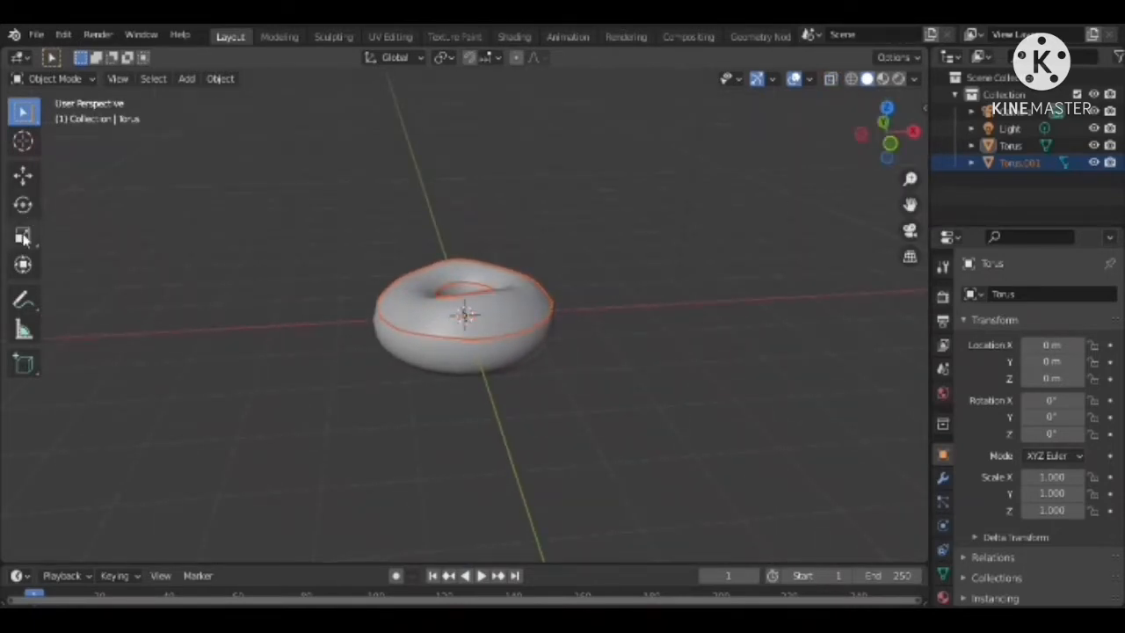
Scale the separated upper shell uniformly by about 1.04 and raise it about 0.087 m along Z
left_click(23, 238)
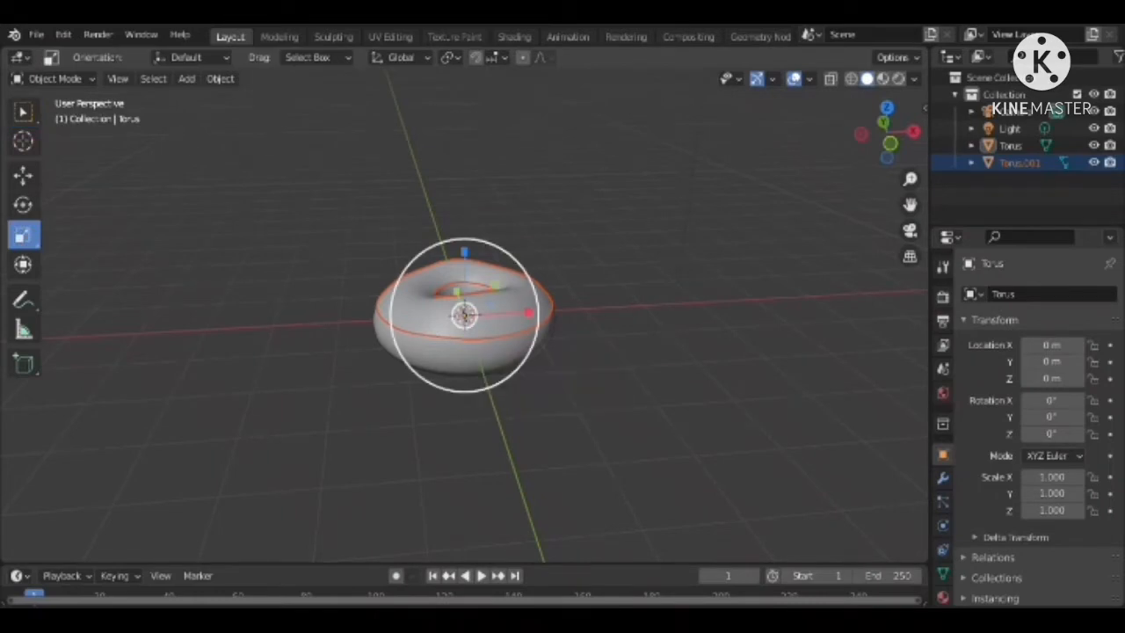
left_click_drag(524, 362, 526, 369)
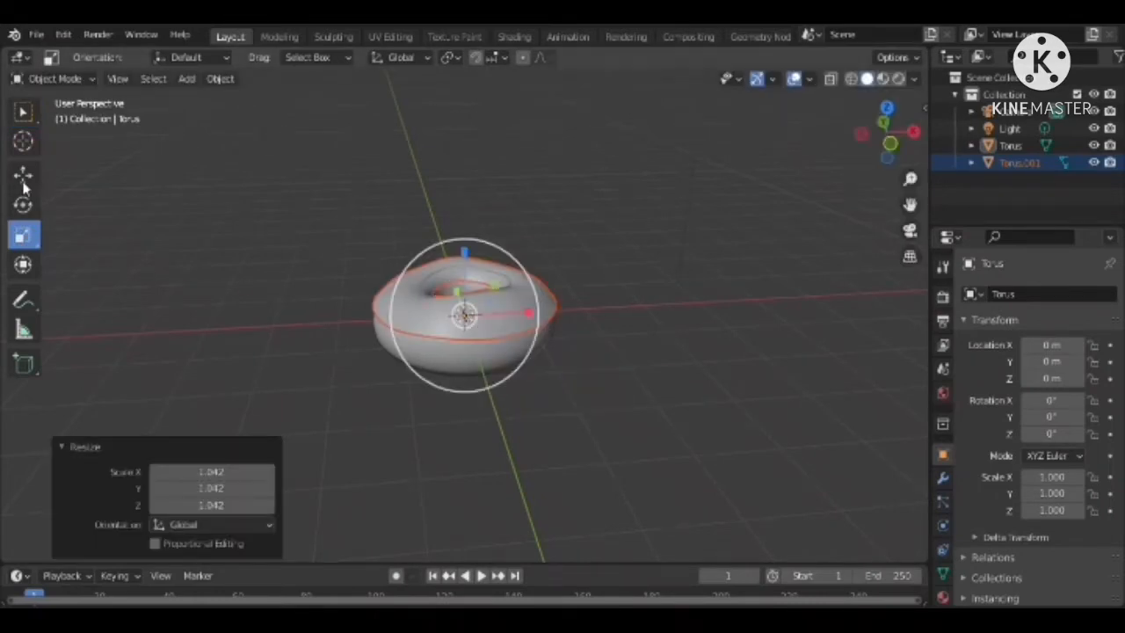
left_click(22, 176)
left_click_drag(472, 244, 468, 243)
Try a Solidify modifier with 0.06 m thickness on the base torus
left_click(943, 477)
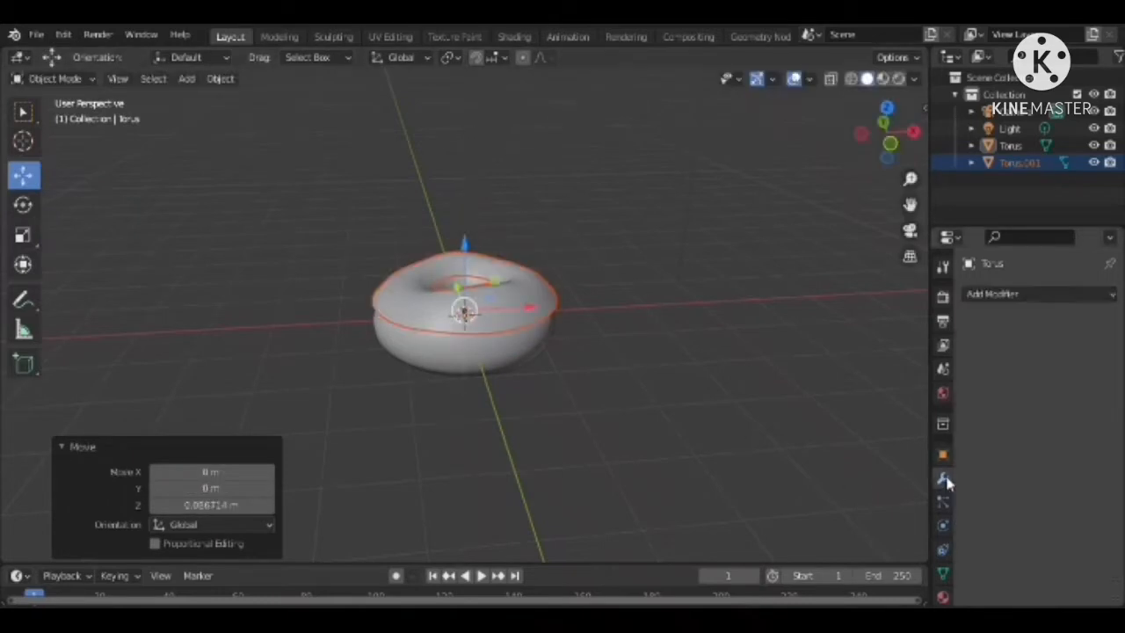
left_click(1050, 295)
left_click(785, 585)
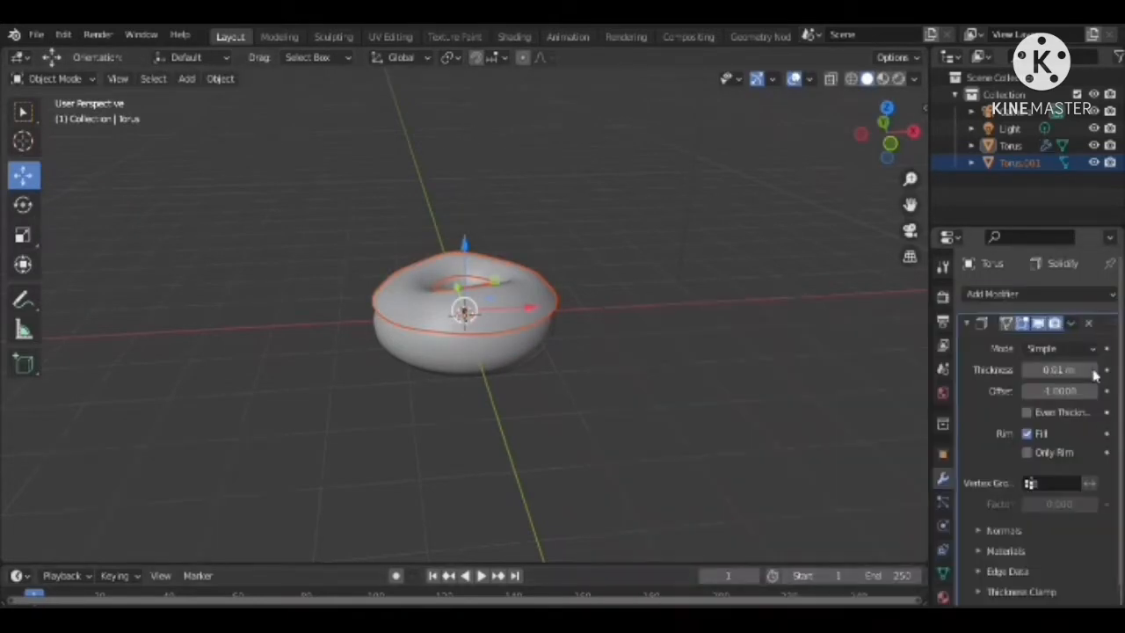
left_click(1095, 370)
left_click(1094, 370)
left_click(1094, 370)
left_click(1095, 370)
left_click(1094, 370)
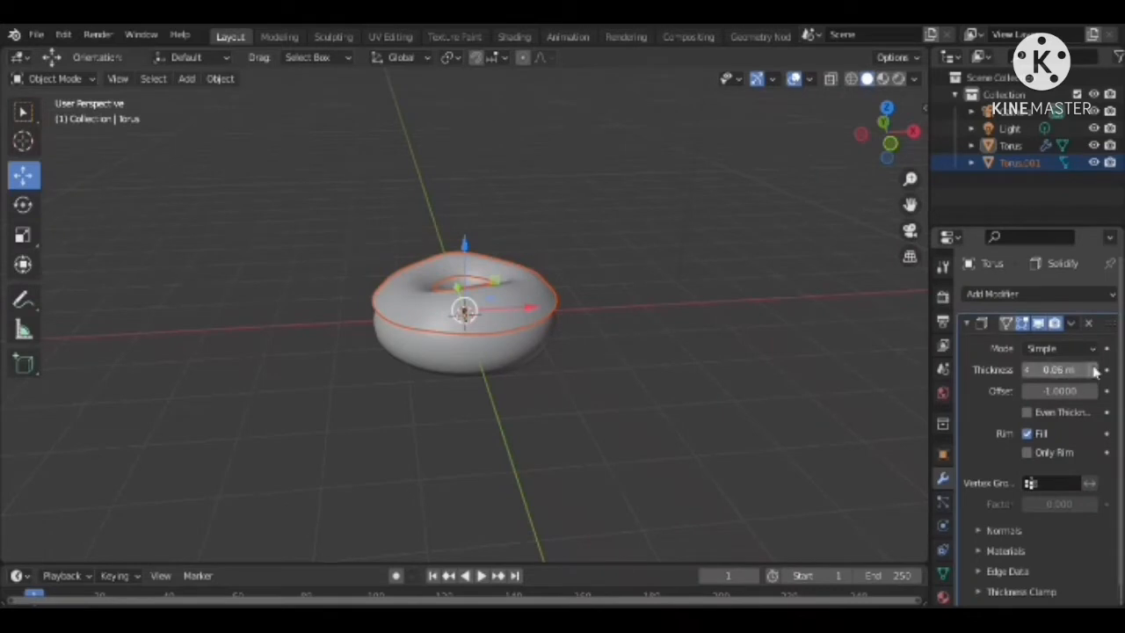
left_click_drag(889, 130, 517, 363)
scroll(516, 362, "up", 3)
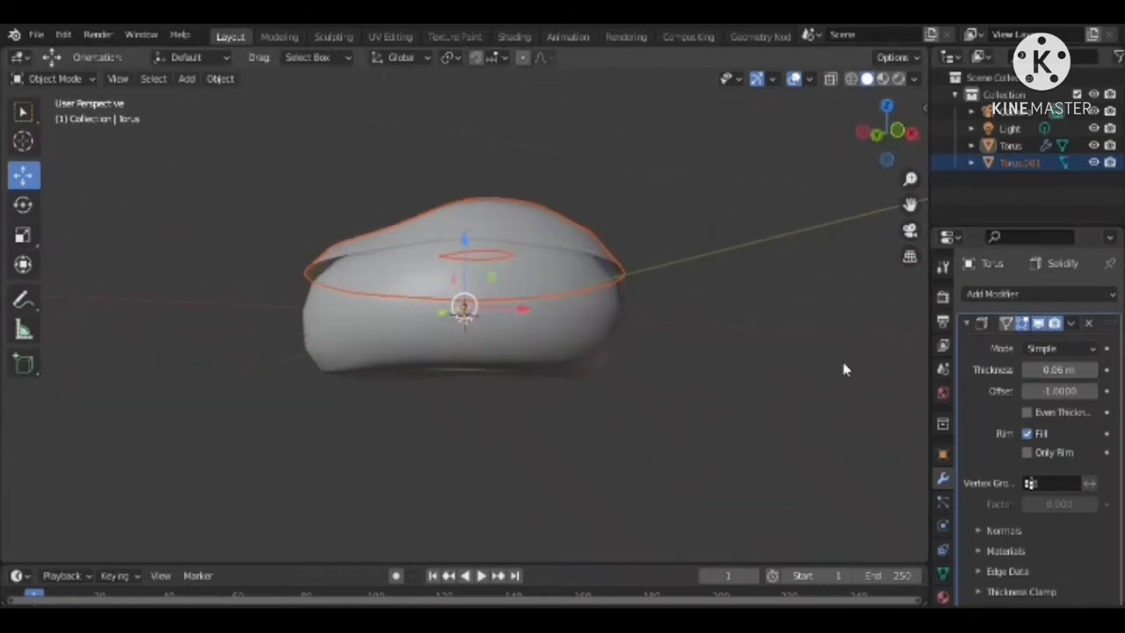
Select the base torus and remove its Solidify modifier
left_click(538, 237)
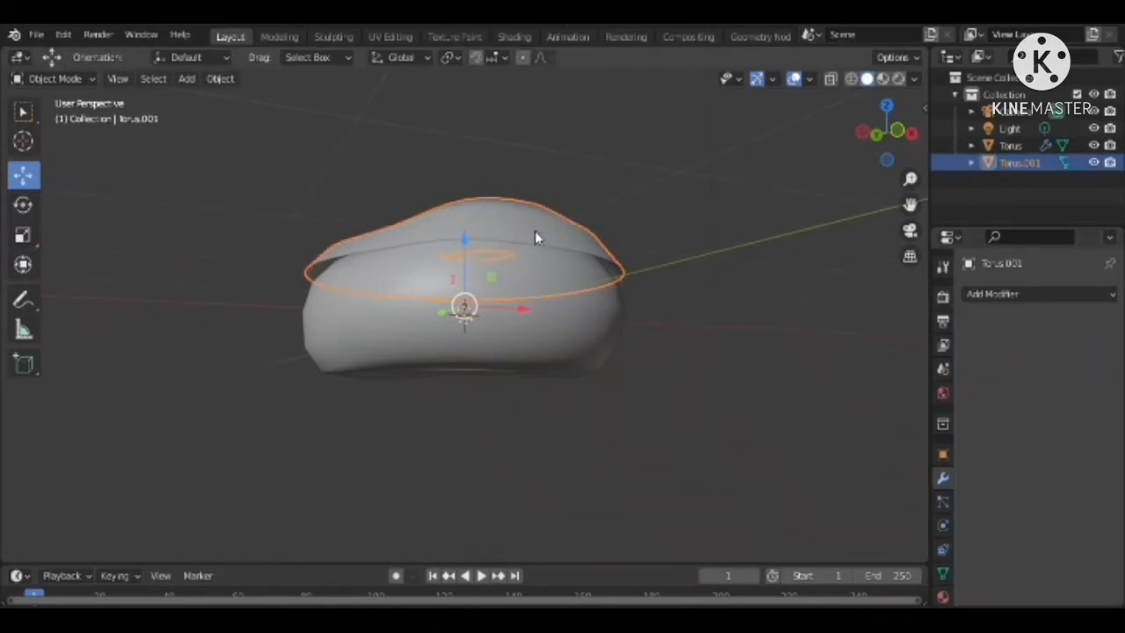
left_click(588, 303)
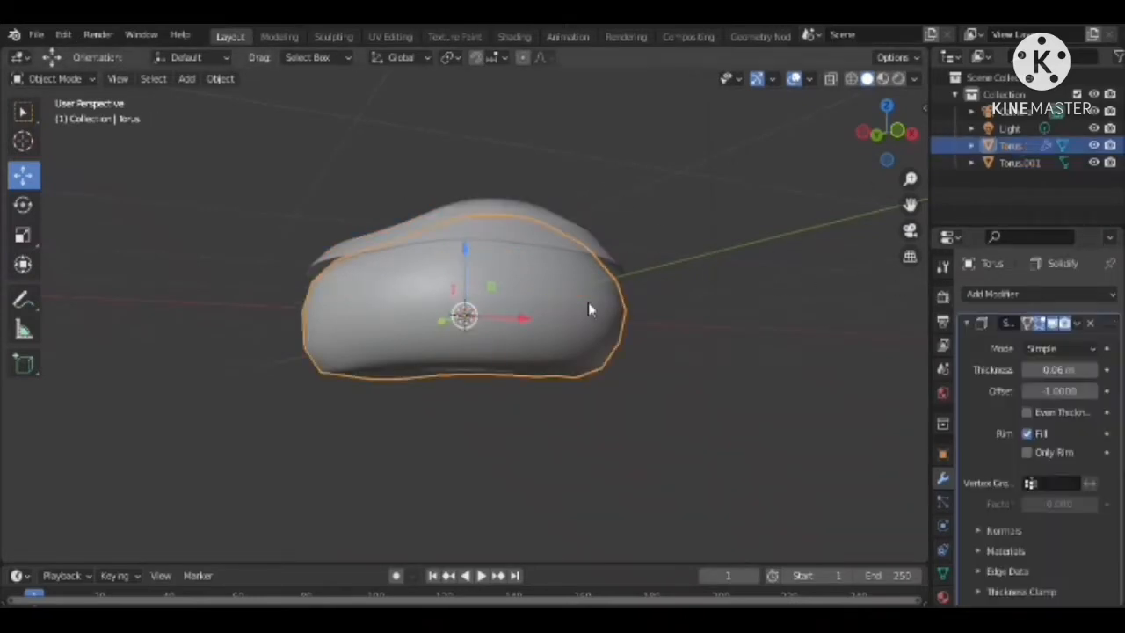
left_click(1089, 324)
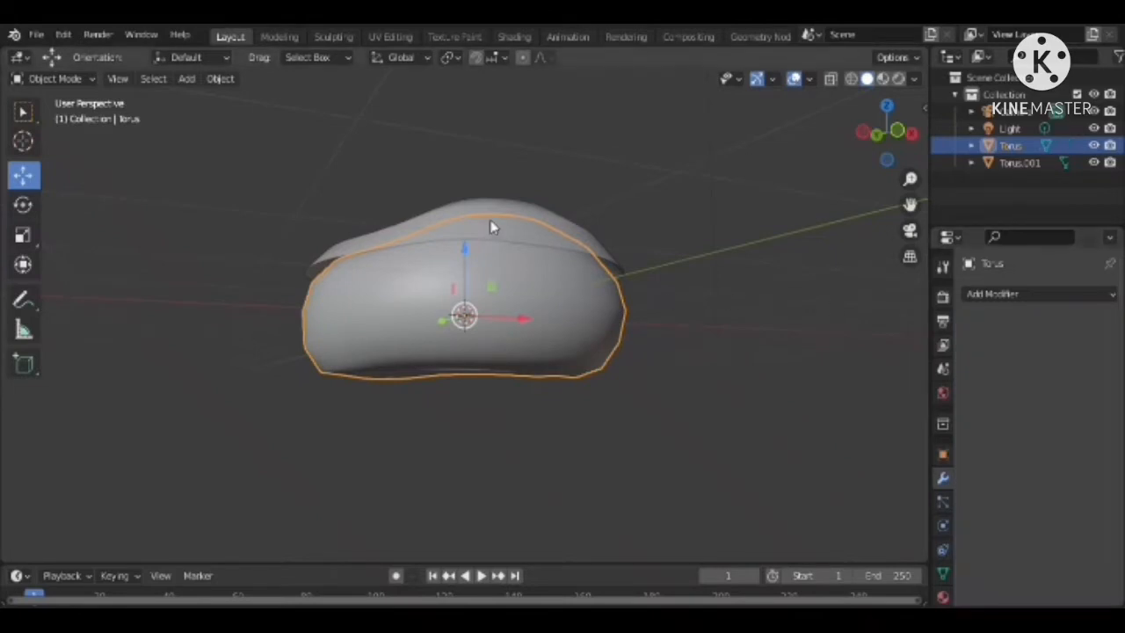
Add a Solidify modifier with 0.08 m thickness to the upper shell Torus.001 and lower the shell about 0.039 m along Z
left_click(1019, 162)
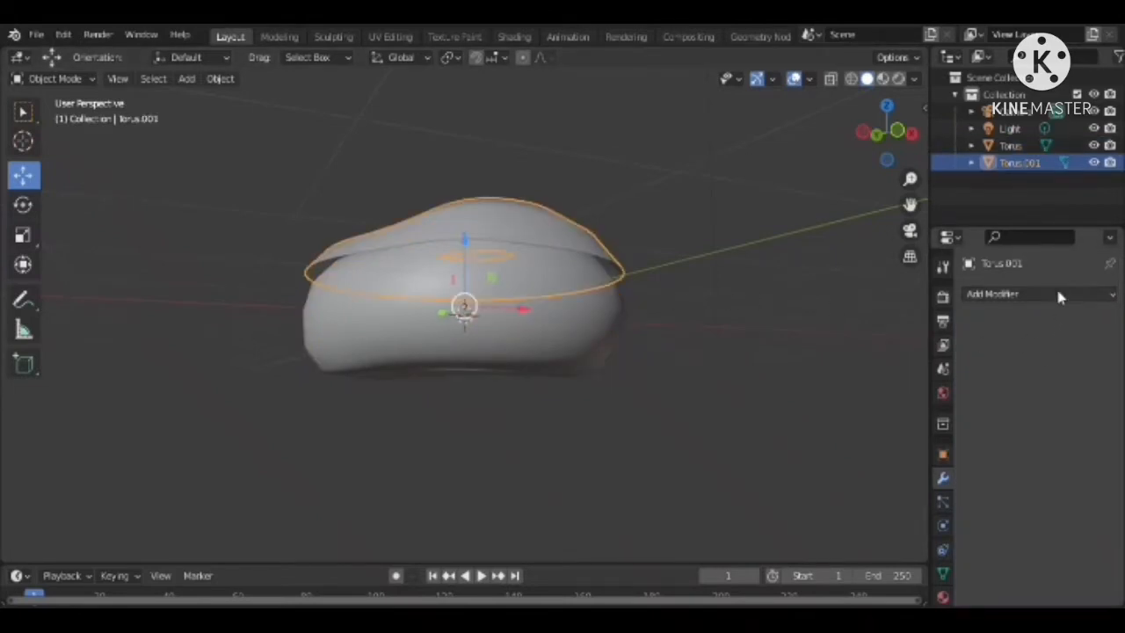
left_click(1046, 294)
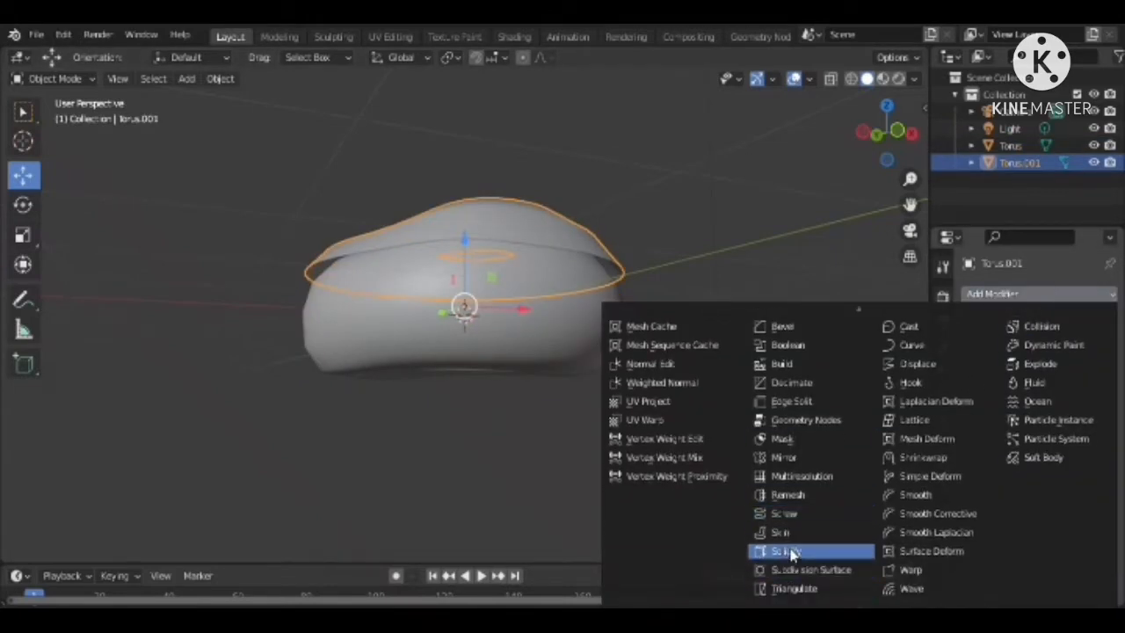
left_click(778, 549)
left_click(1092, 370)
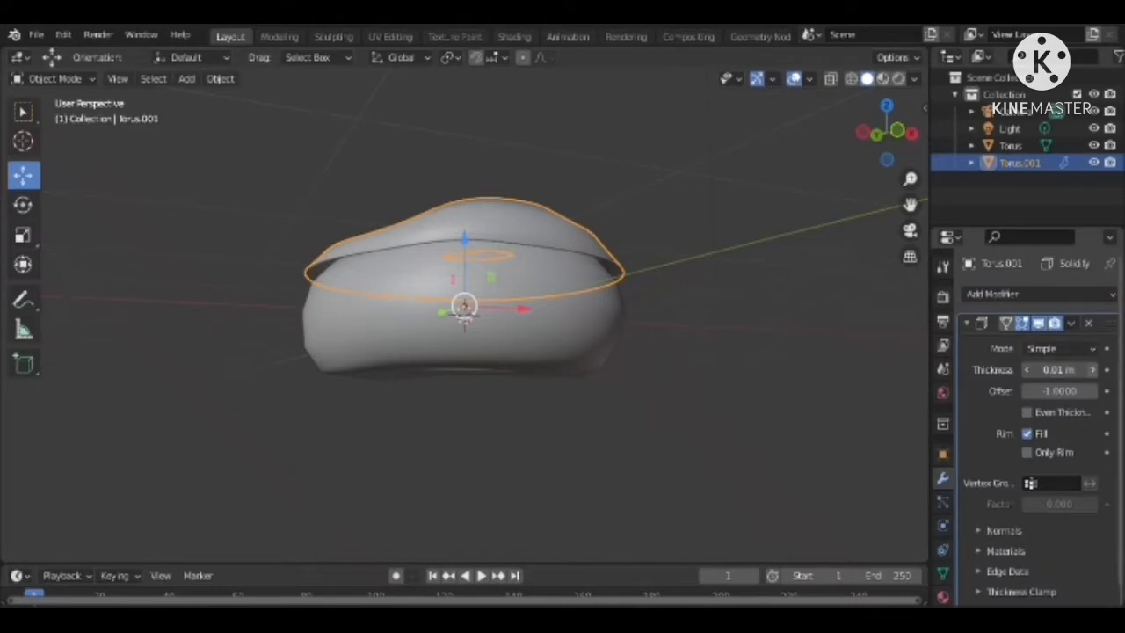
left_click(1090, 373)
left_click(1091, 373)
left_click(1091, 374)
left_click(1091, 374)
left_click(1091, 373)
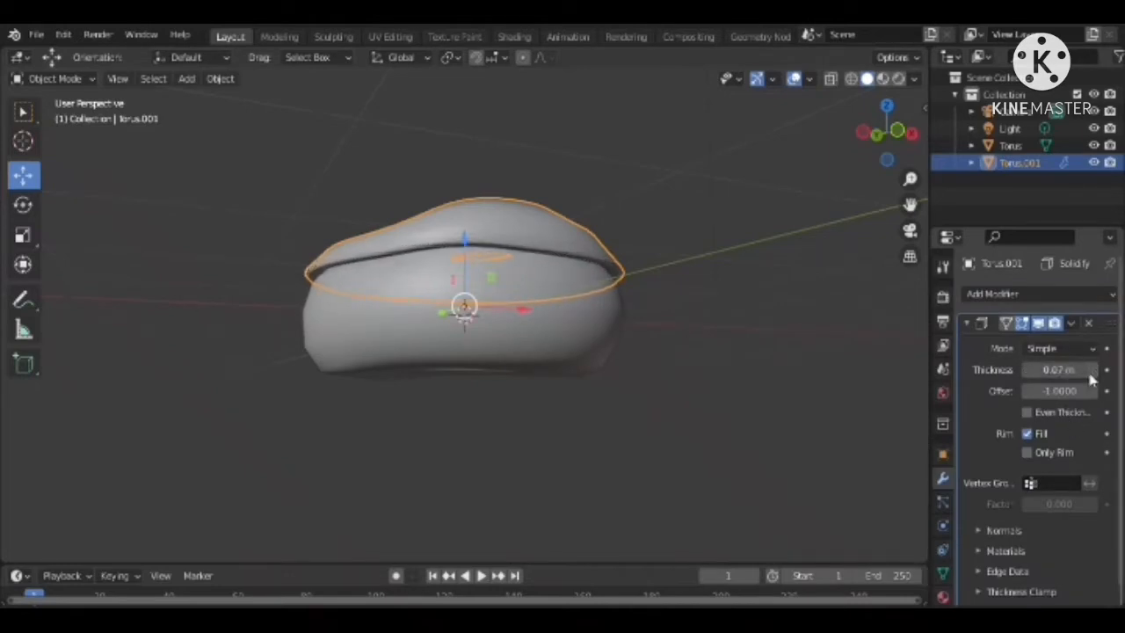
left_click(1090, 373)
left_click_drag(465, 246, 471, 257)
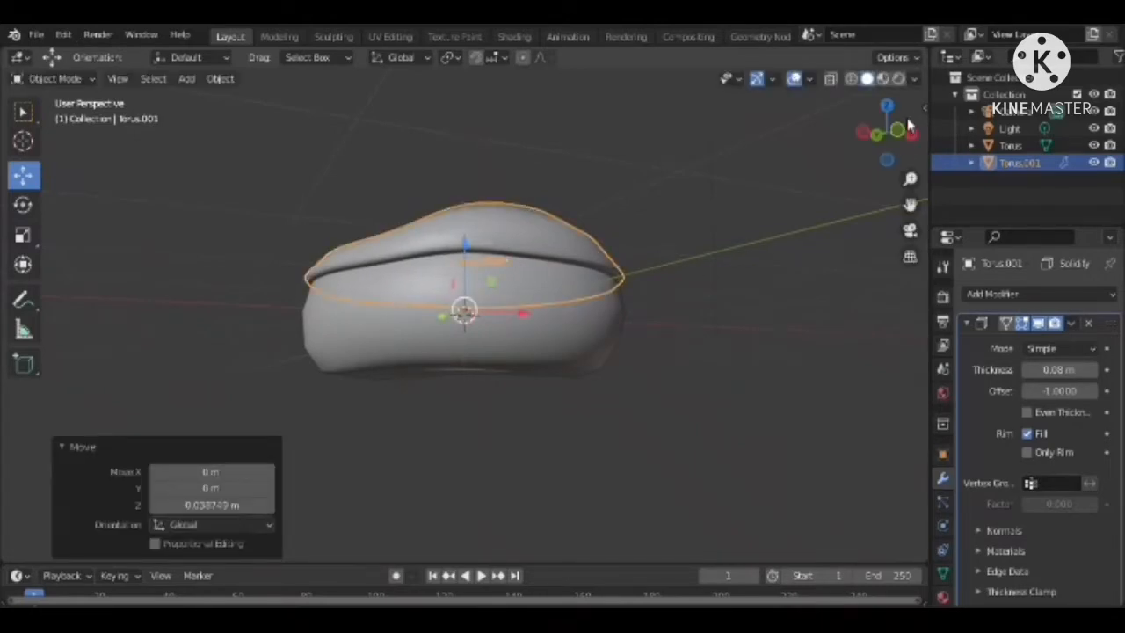
left_click_drag(911, 127, 896, 167)
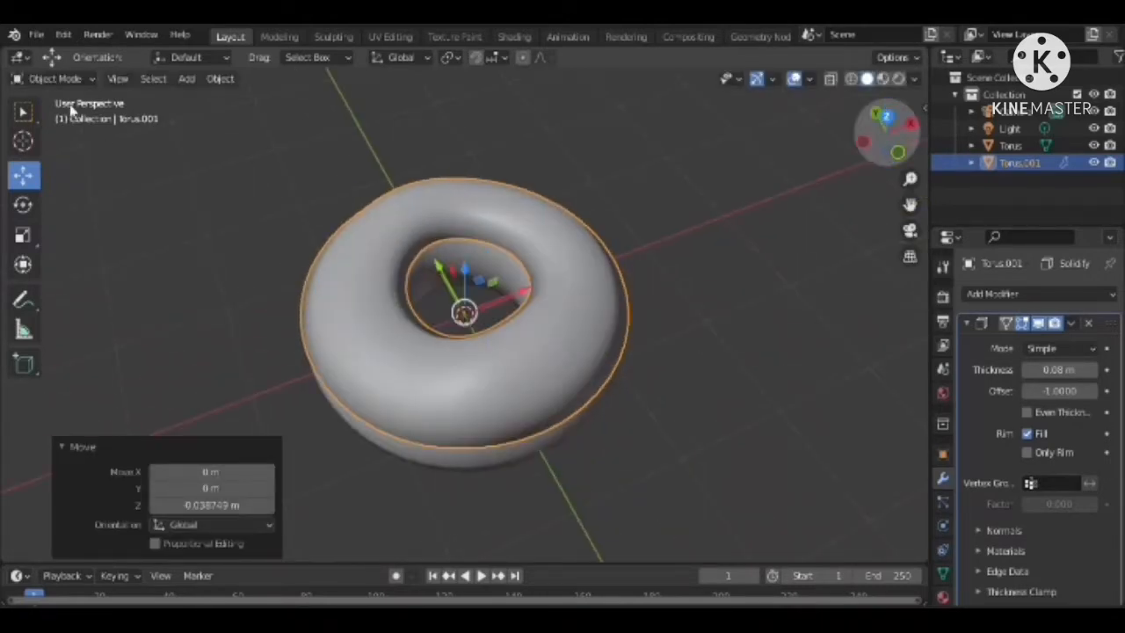
Switch the upper shell to Sculpt Mode and pull a drip down from its lower edge with the Grab brush
left_click(53, 79)
left_click(51, 139)
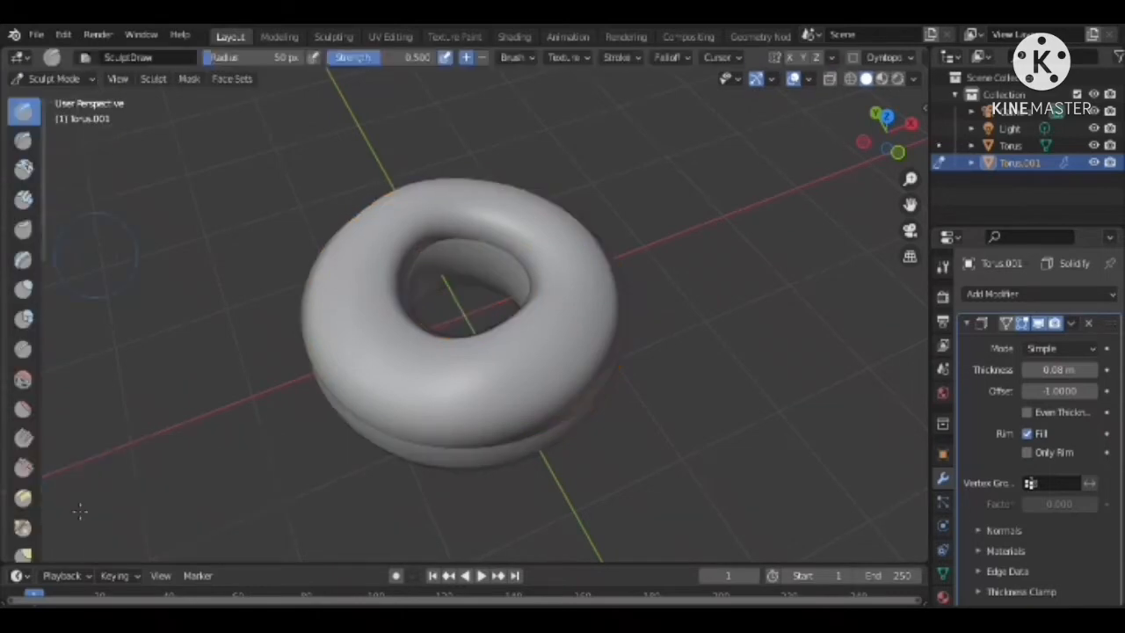
left_click(25, 553)
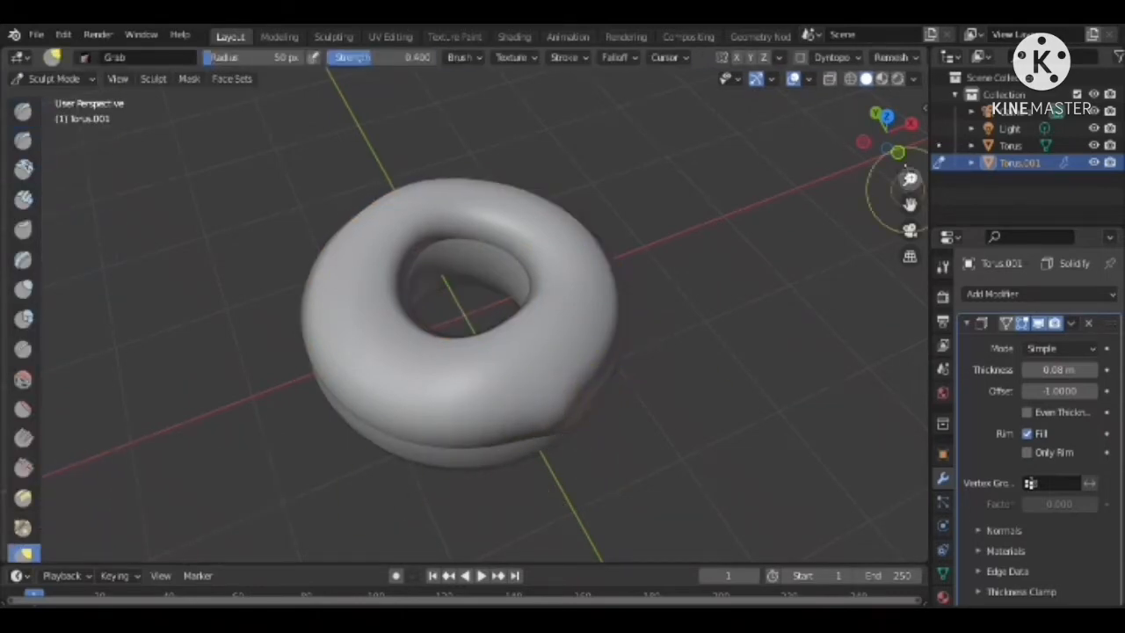
left_click_drag(888, 146, 653, 231)
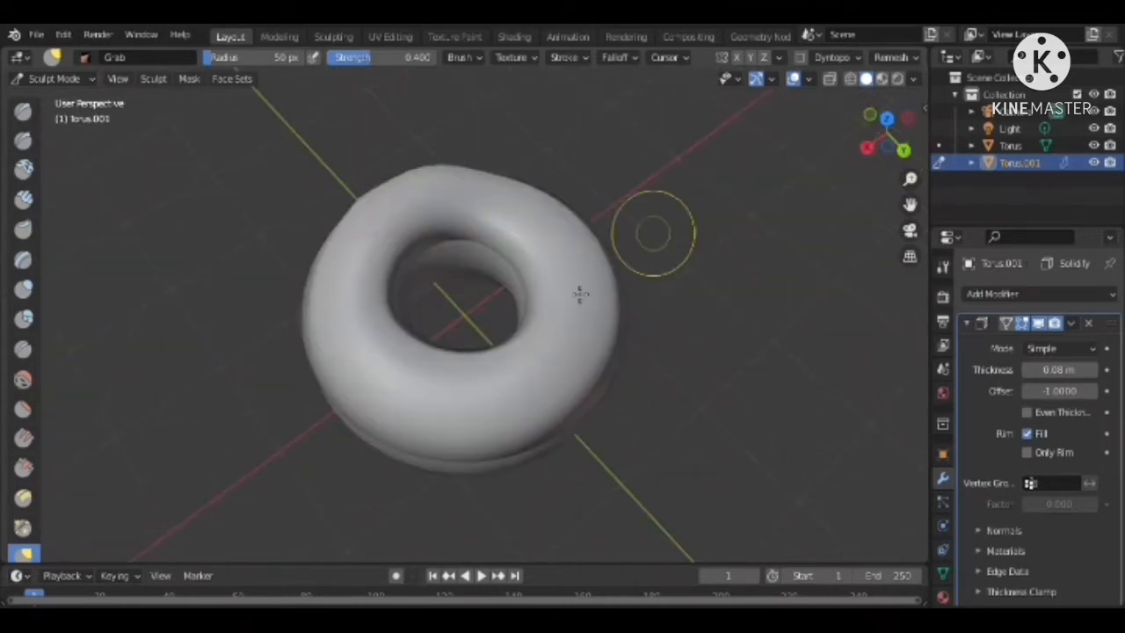
left_click(888, 147)
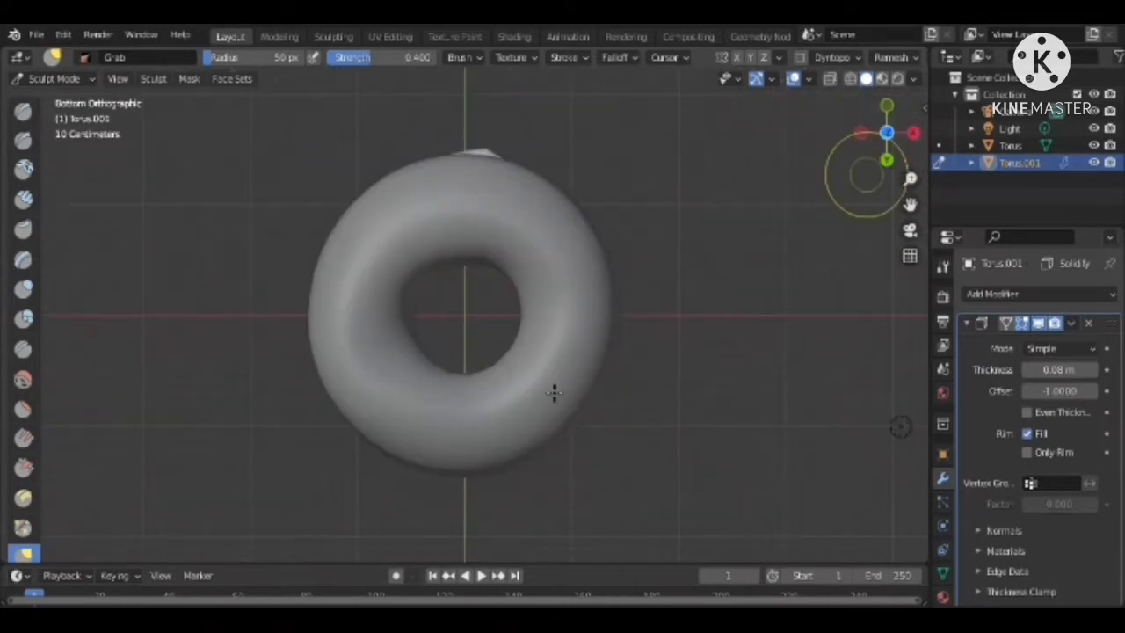
left_click_drag(887, 134, 716, 268)
mouse_move(509, 299)
left_mouse_down()
mouse_move(510, 322)
mouse_move(488, 329)
left_mouse_up()
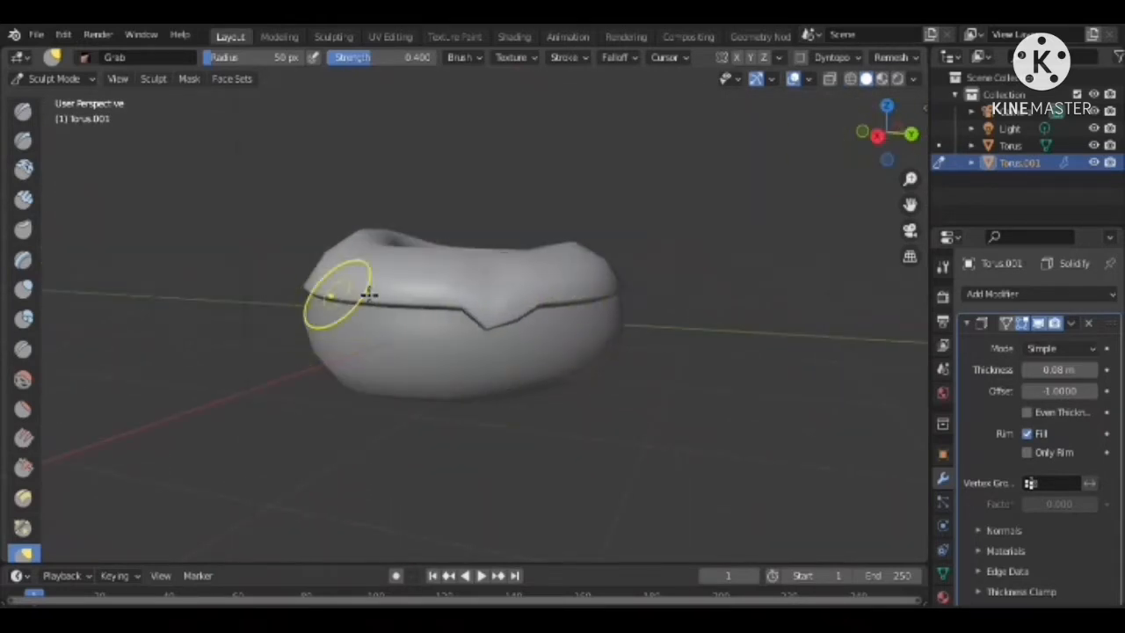
Pull further drips along the same side of the icing's edge and undo the stray Grab stroke
mouse_move(367, 295)
left_mouse_down()
mouse_move(377, 322)
mouse_move(385, 276)
left_mouse_up()
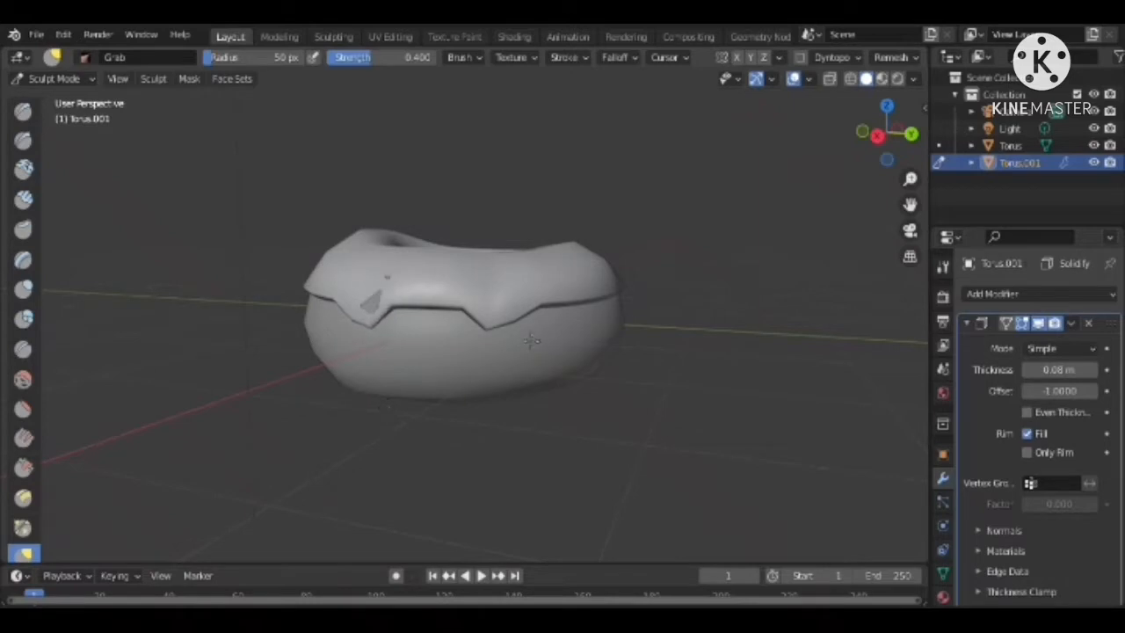
left_click(66, 34)
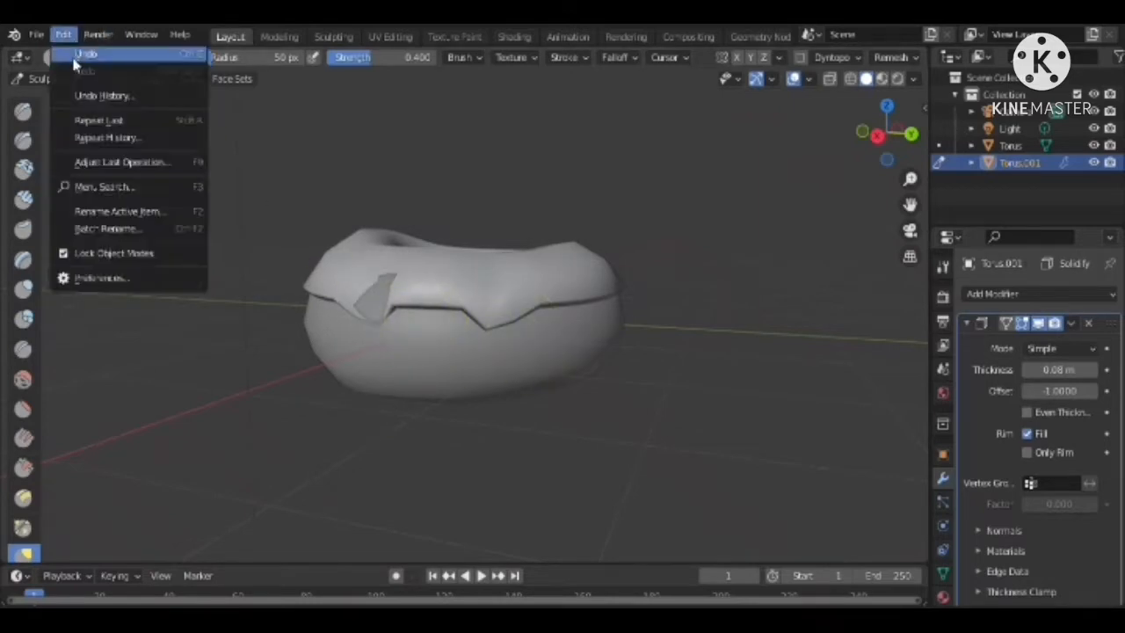
key("ctrl+z")
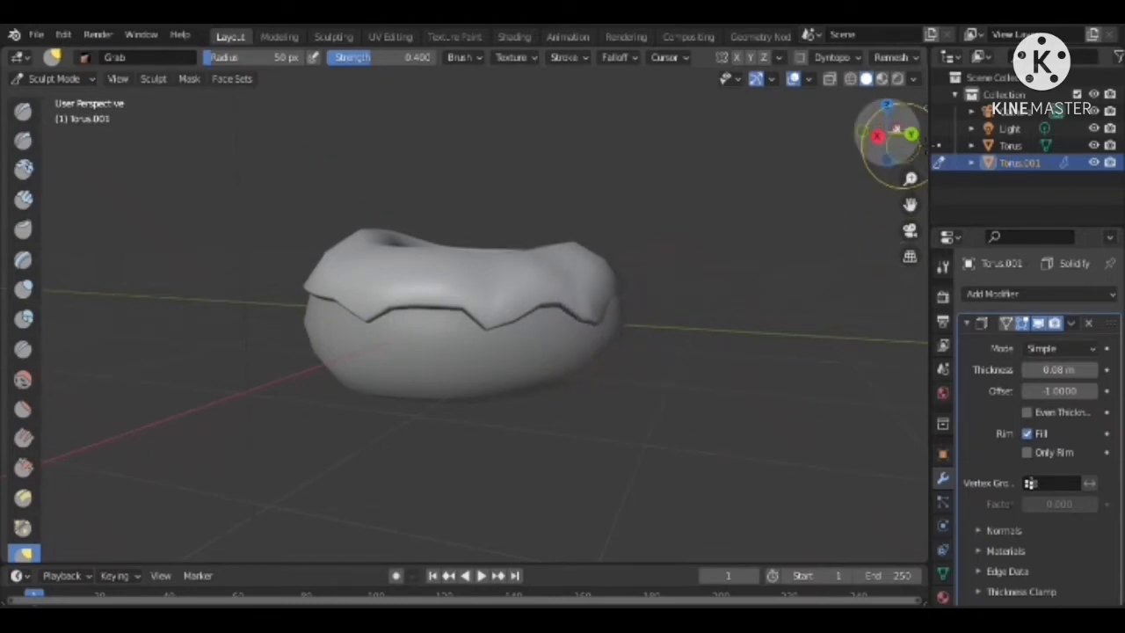
Grab more drips down along the adjacent side of the icing's edge, undoing the misshapen one before reshaping it
left_click_drag(886, 132, 866, 172)
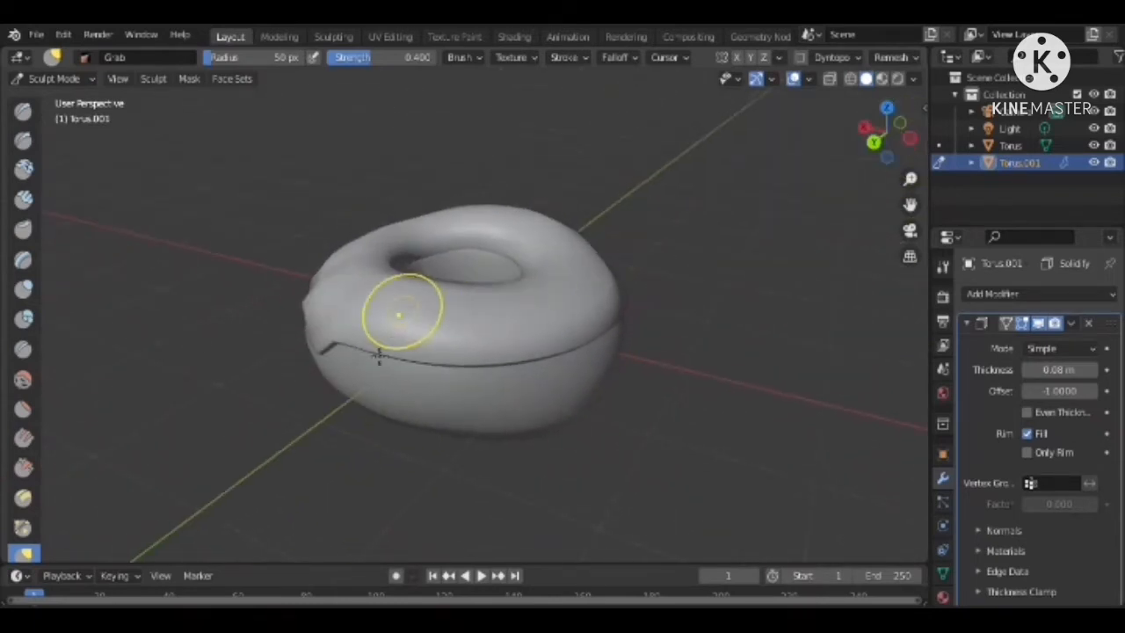
mouse_move(389, 373)
left_mouse_down()
mouse_move(381, 420)
mouse_move(483, 405)
left_mouse_up()
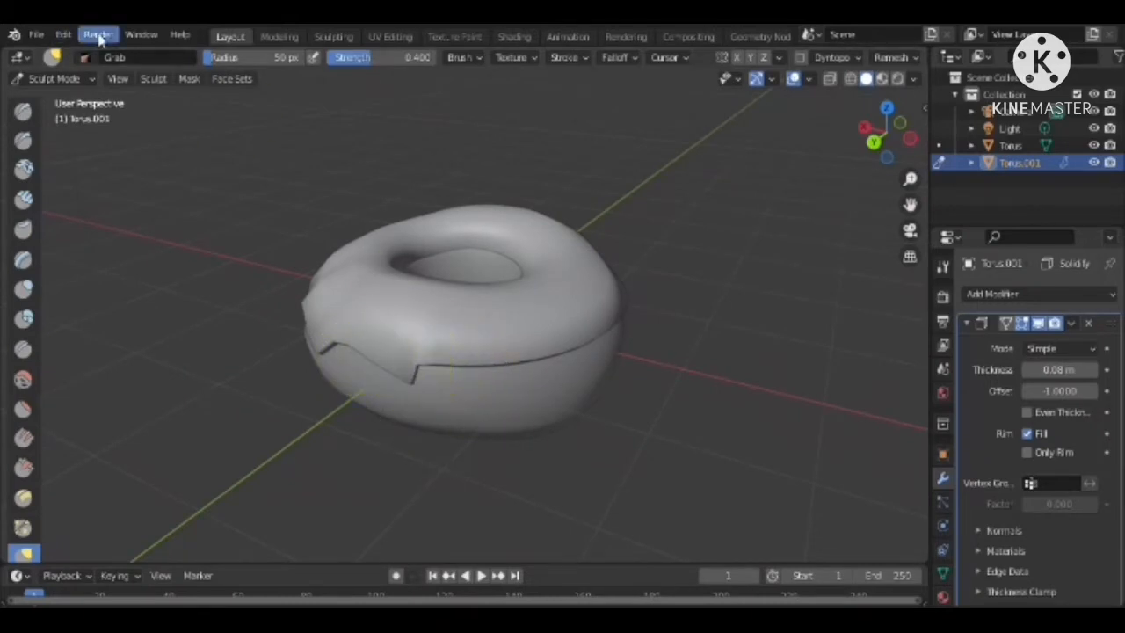
left_click(63, 36)
left_click(78, 57)
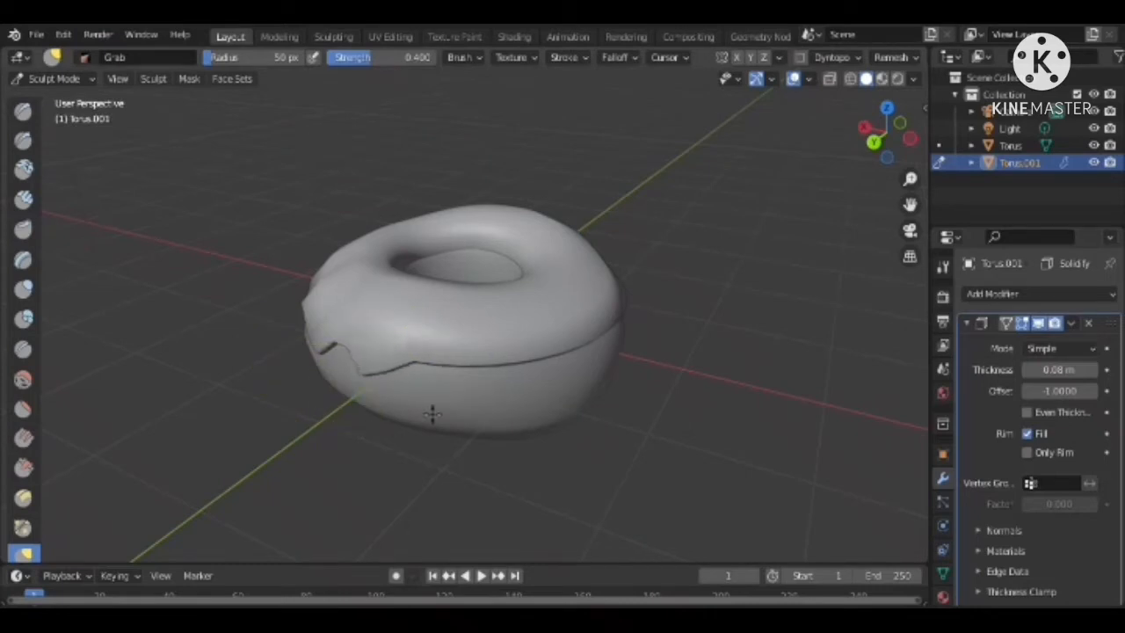
left_click_drag(470, 360, 478, 383)
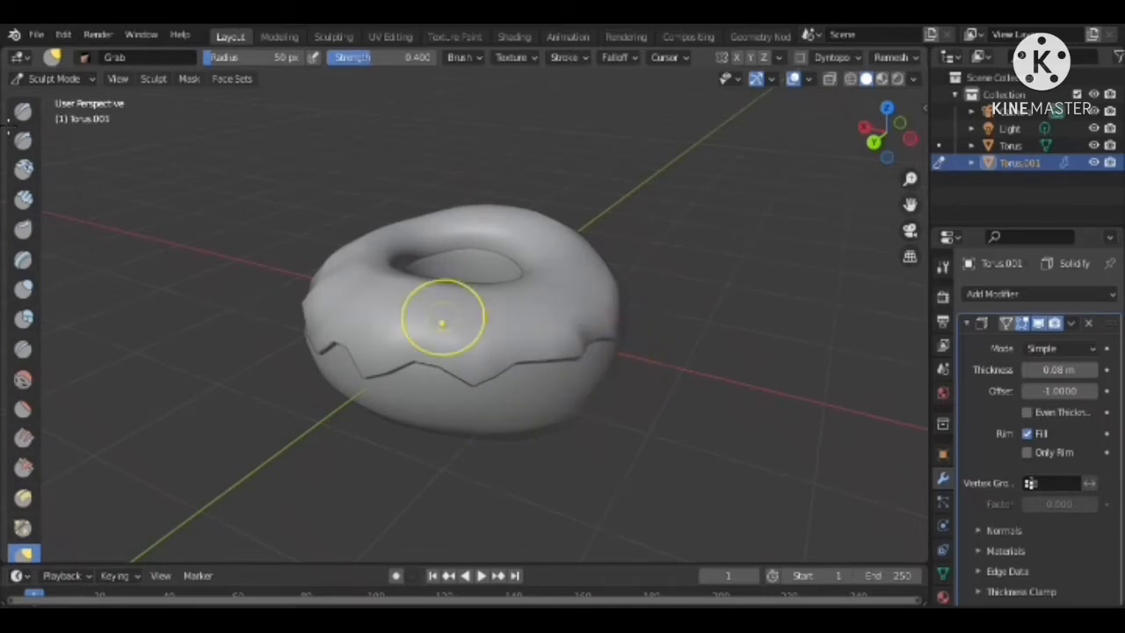
Return the icing to Object Mode and give it a new Hair particle system with Advanced settings enabled
left_click(28, 80)
left_click(35, 98)
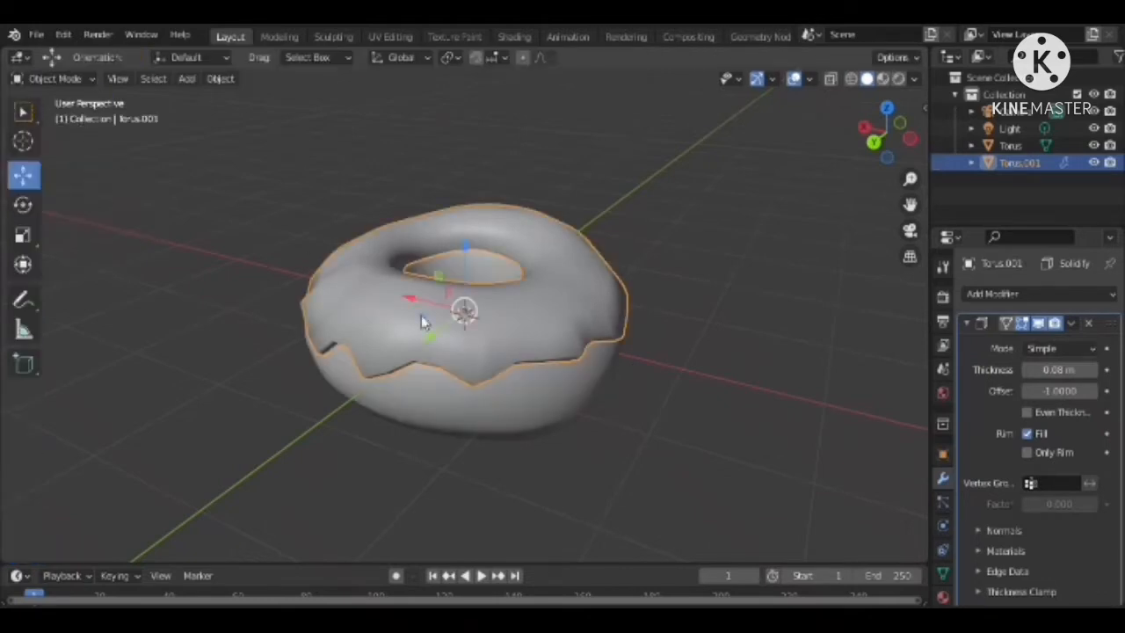
left_click(943, 501)
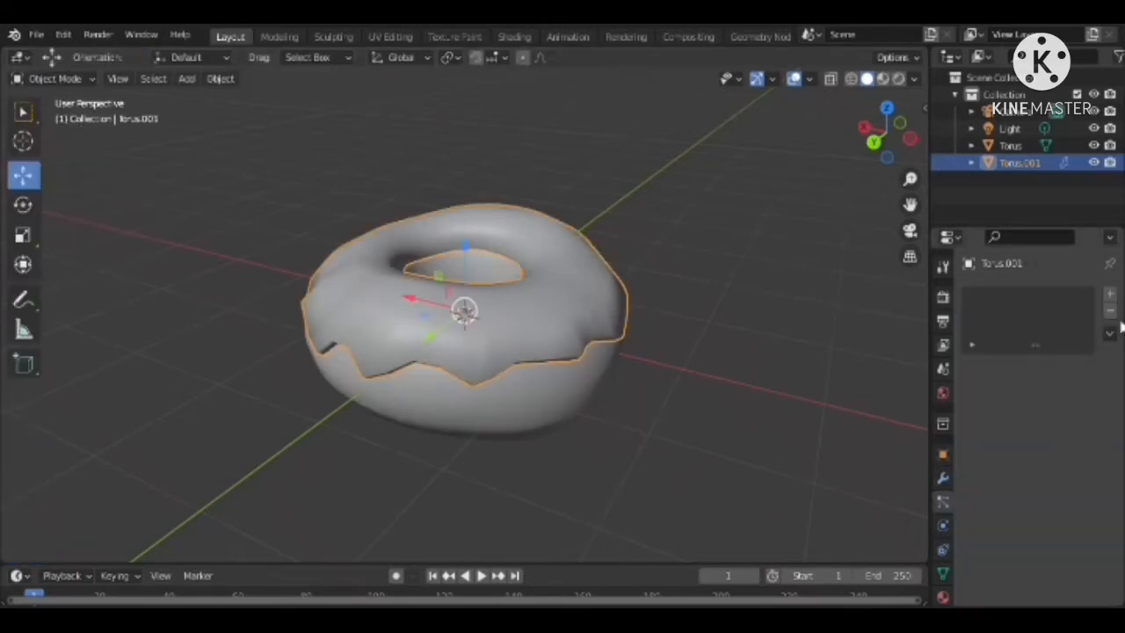
left_click(1111, 295)
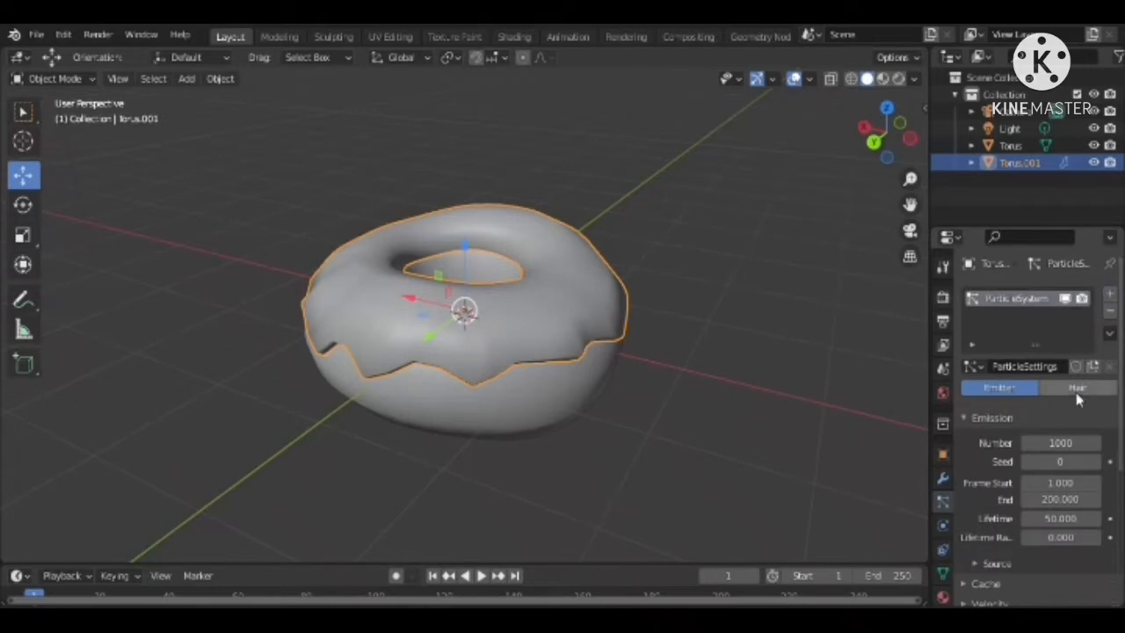
left_click(1077, 387)
left_click(1074, 412)
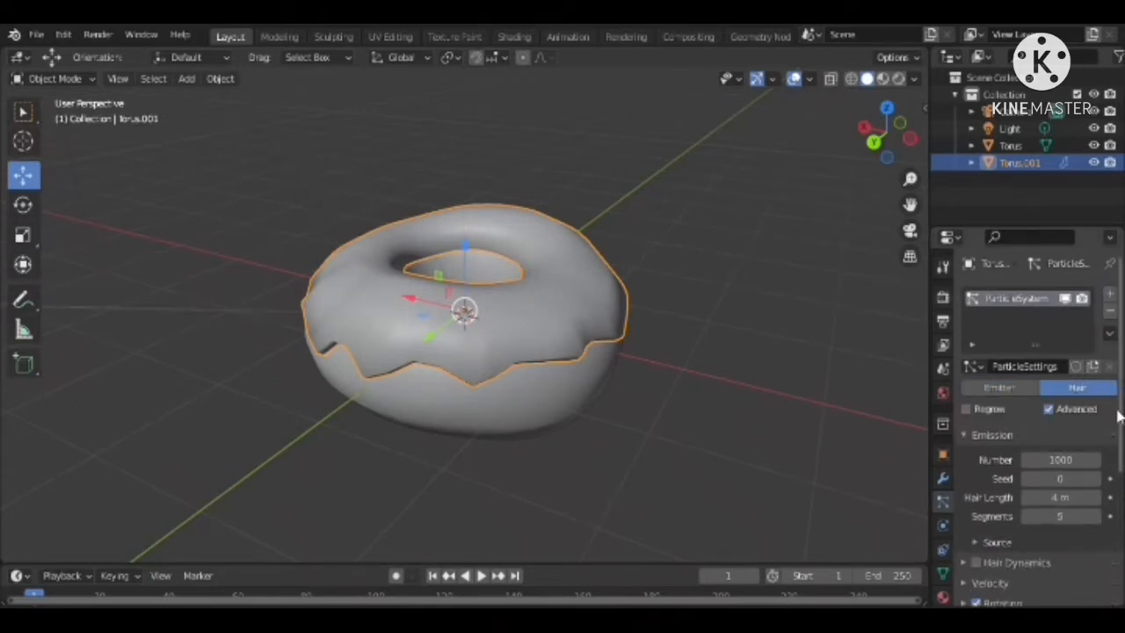
Set the orientation axis of the hair particles' rotation to Normal-Tangent
scroll(1122, 440, "down", 4)
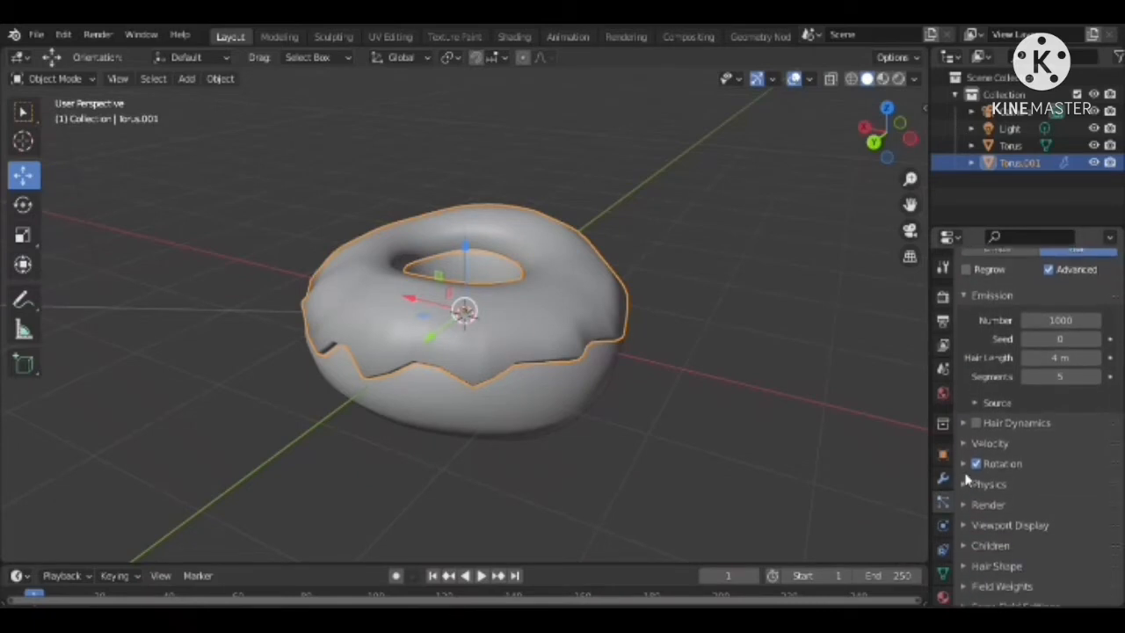
left_click(964, 464)
left_click(1059, 489)
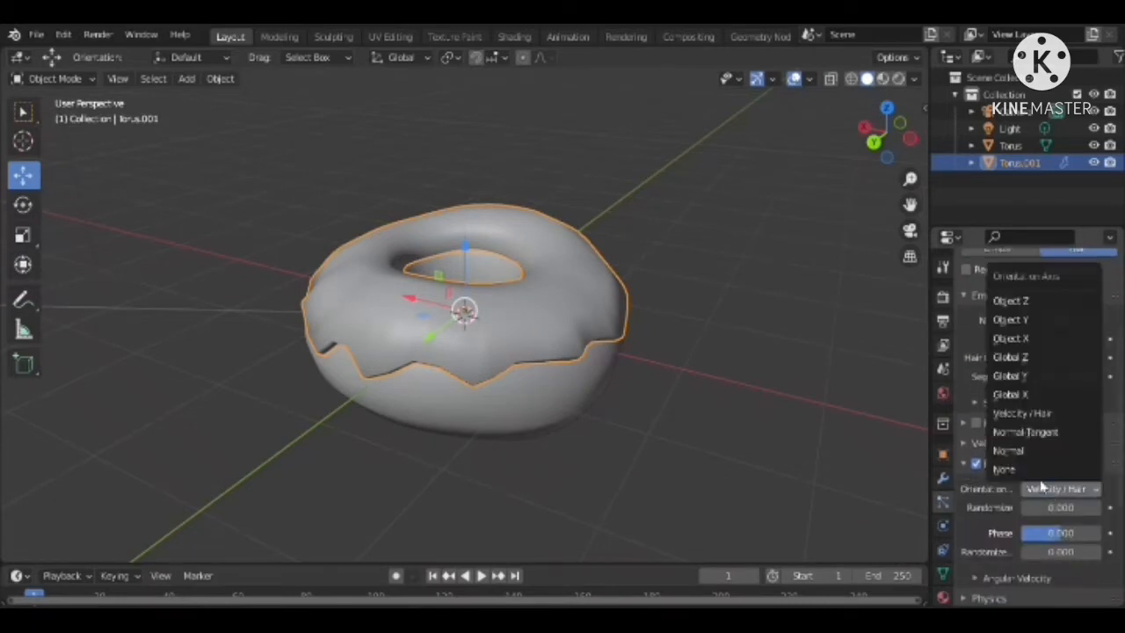
left_click(1059, 430)
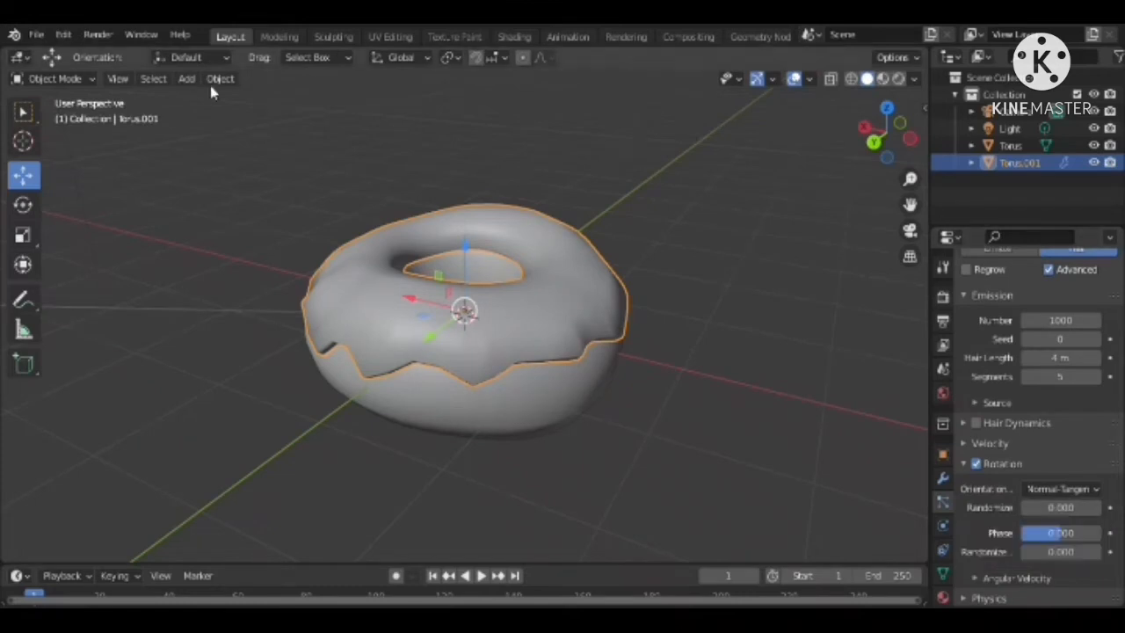
Add a cylinder mesh and move it about -7.8 m along the Y axis, away from the donut
left_click(187, 79)
mouse_move(207, 104)
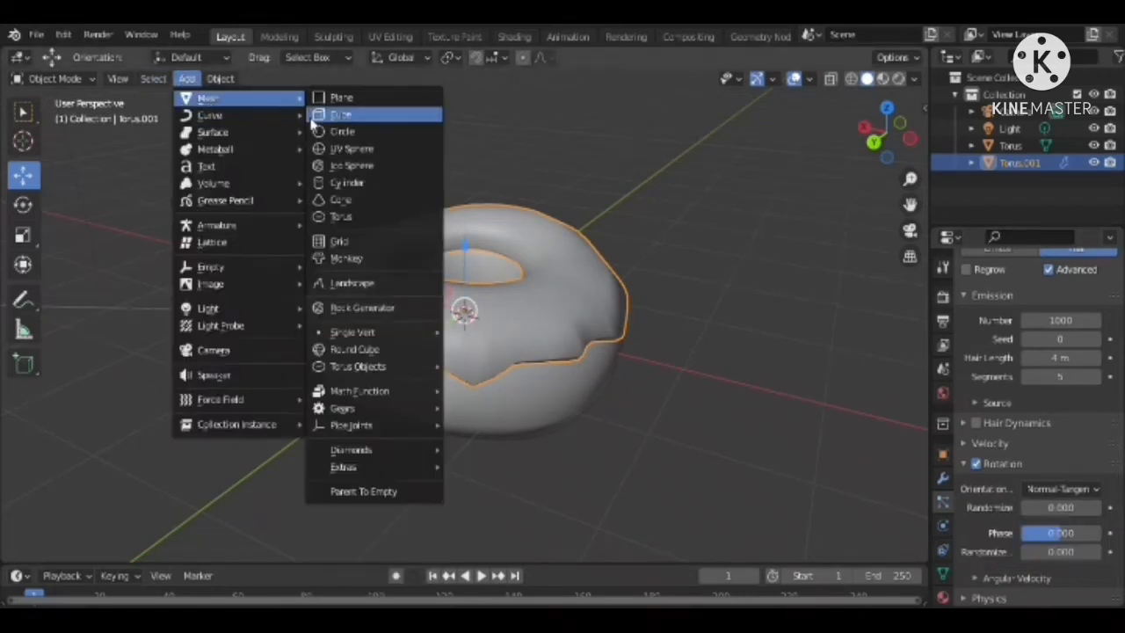
left_click(343, 184)
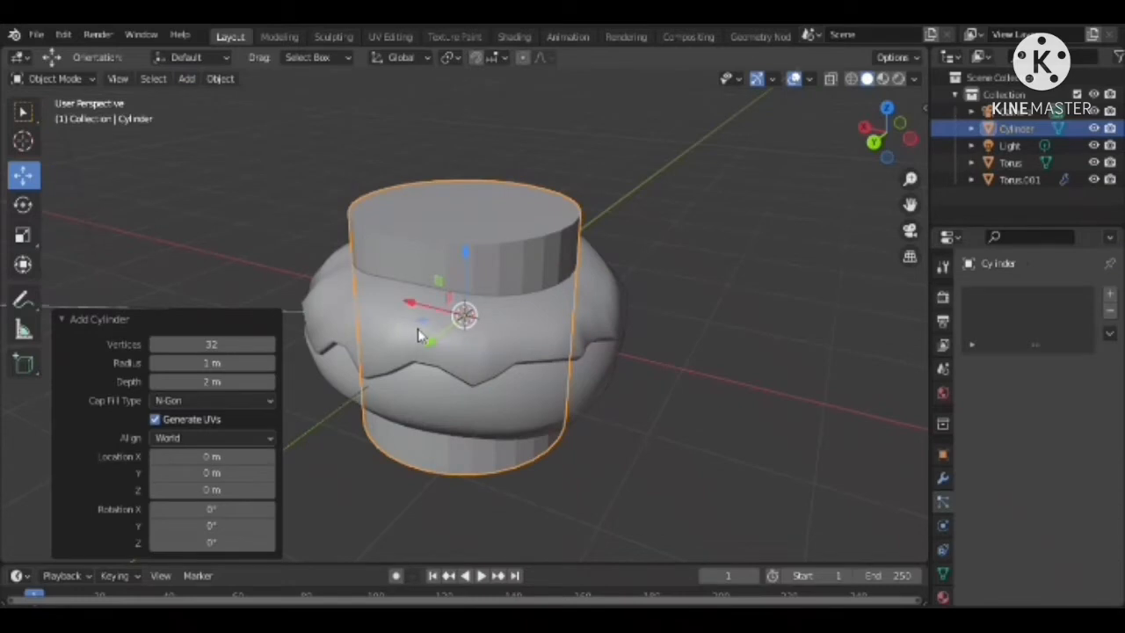
key("g")
key("y")
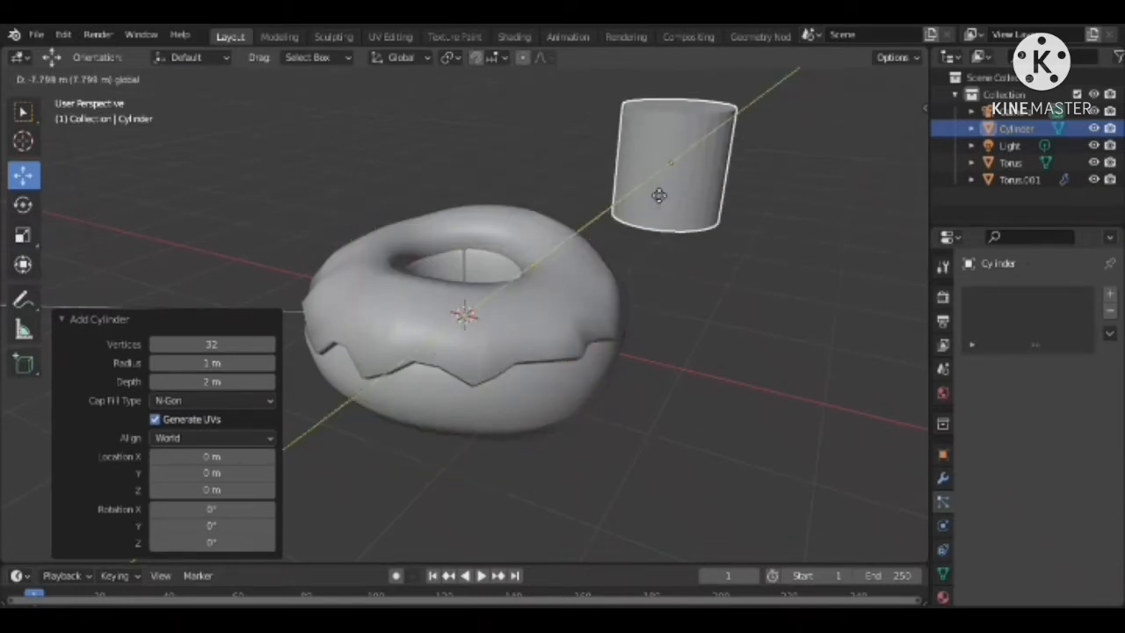
left_click(540, 312)
Reselect the icing and set its particle rotation Randomize to about 0.707 and Randomize Phase to about 1.313
left_click(540, 312)
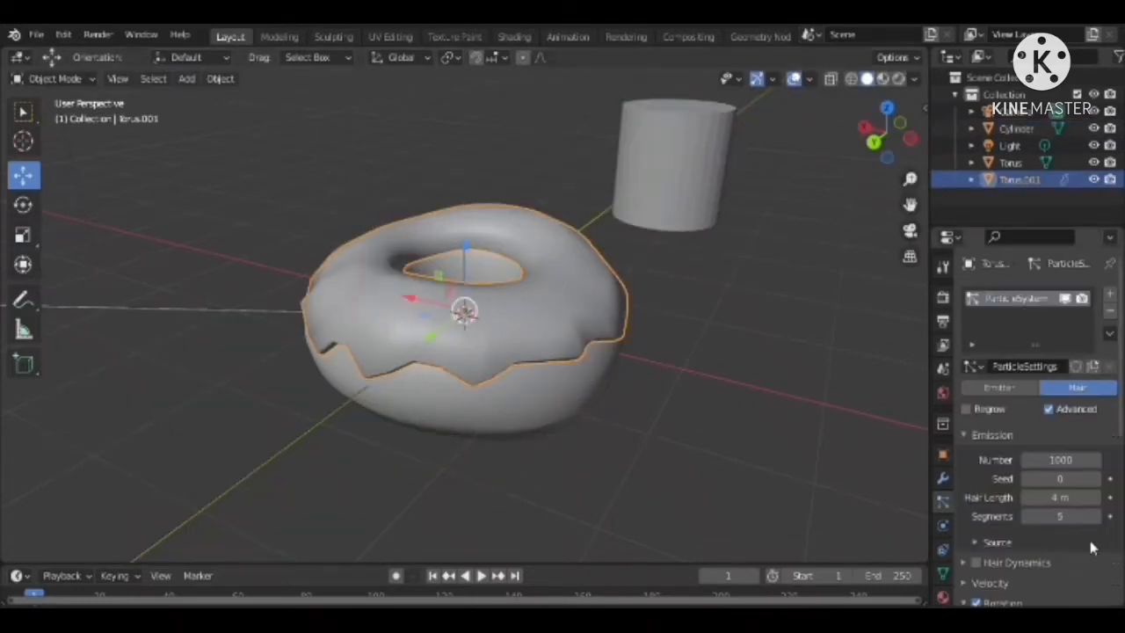
scroll(1122, 409, "down", 8)
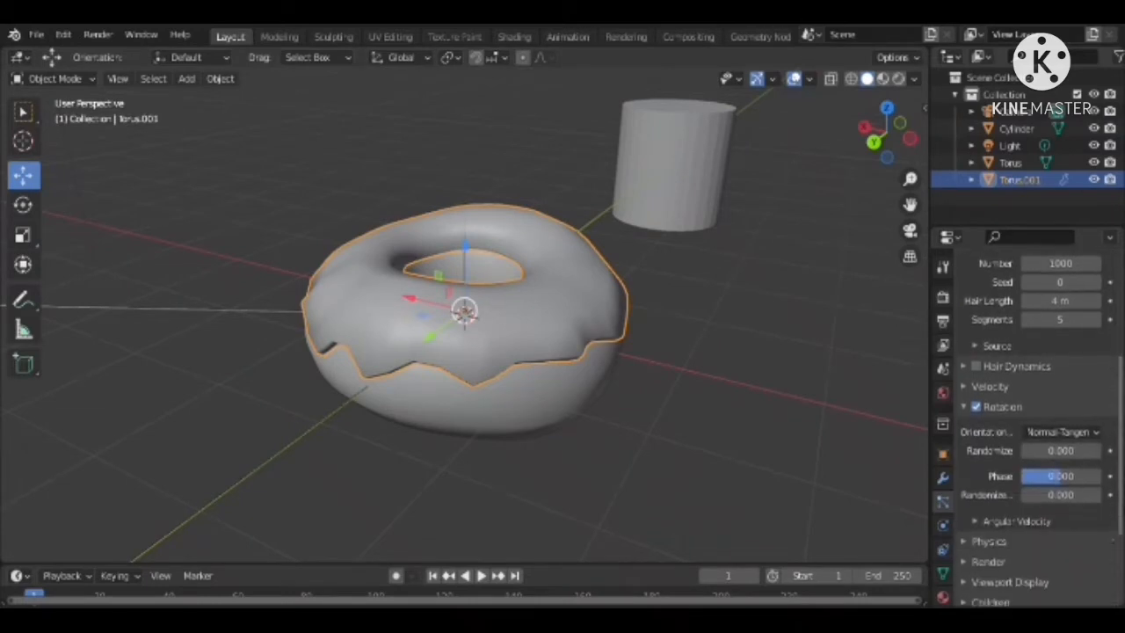
left_click_drag(1046, 376, 1059, 375)
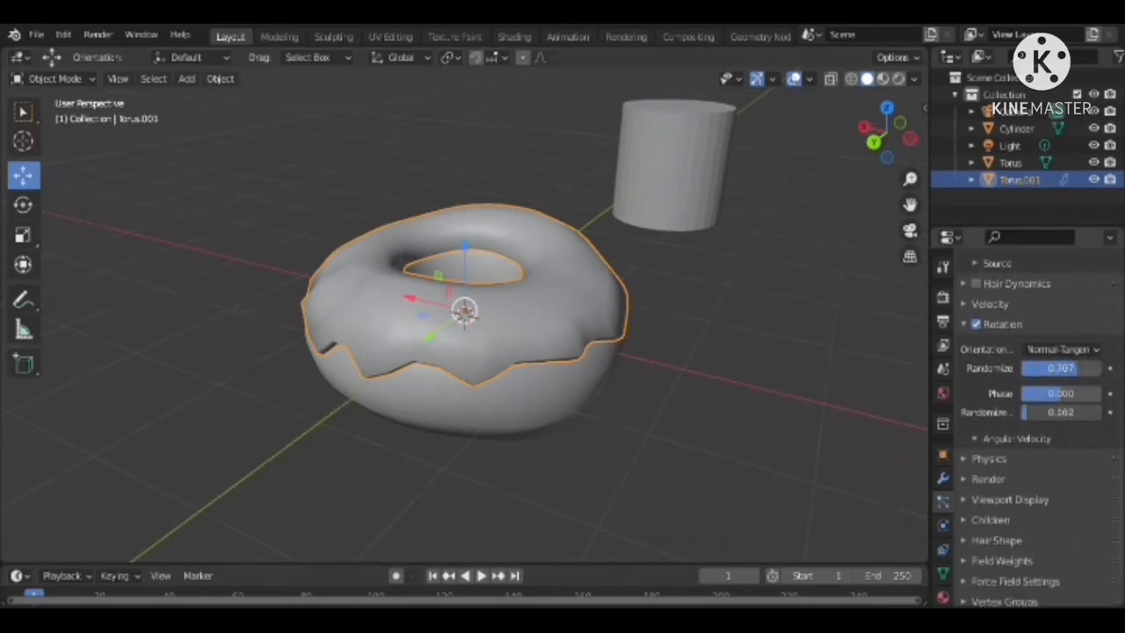
Render the icing's hair particles as Object, using the cylinder as the instance object
left_click(692, 182)
left_click(490, 363)
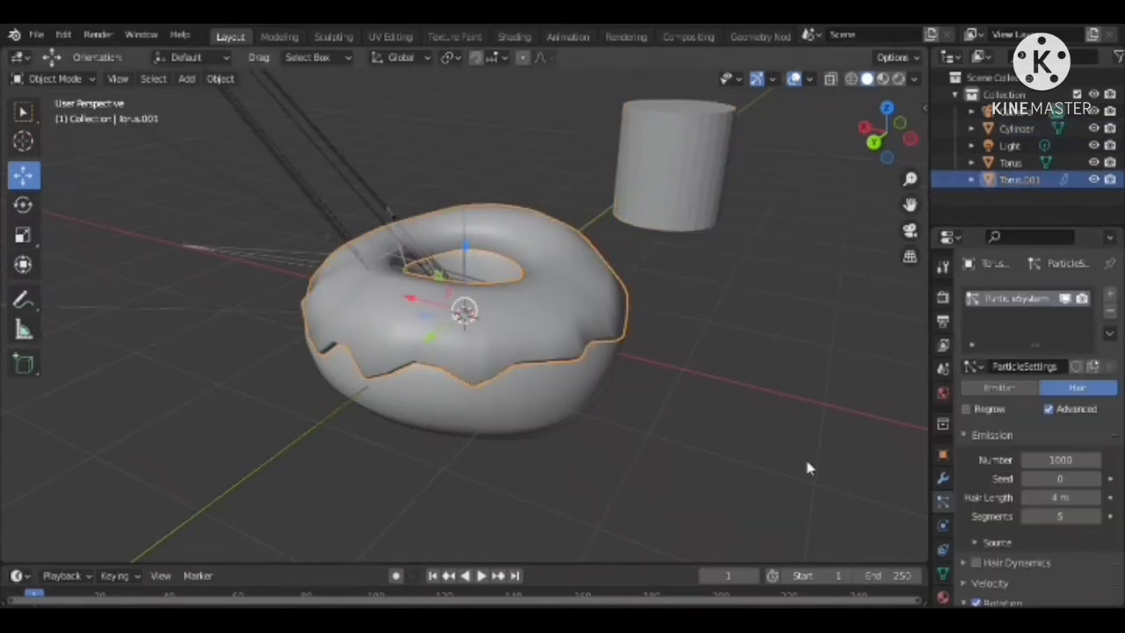
scroll(991, 586, "down", 7)
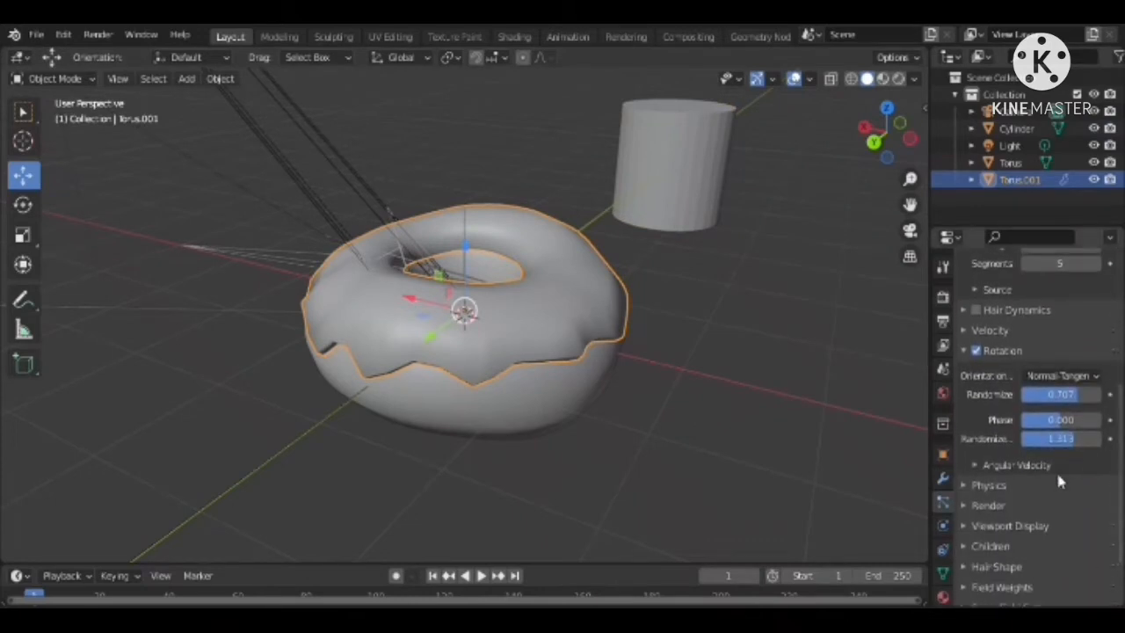
left_click(974, 507)
left_click(1075, 531)
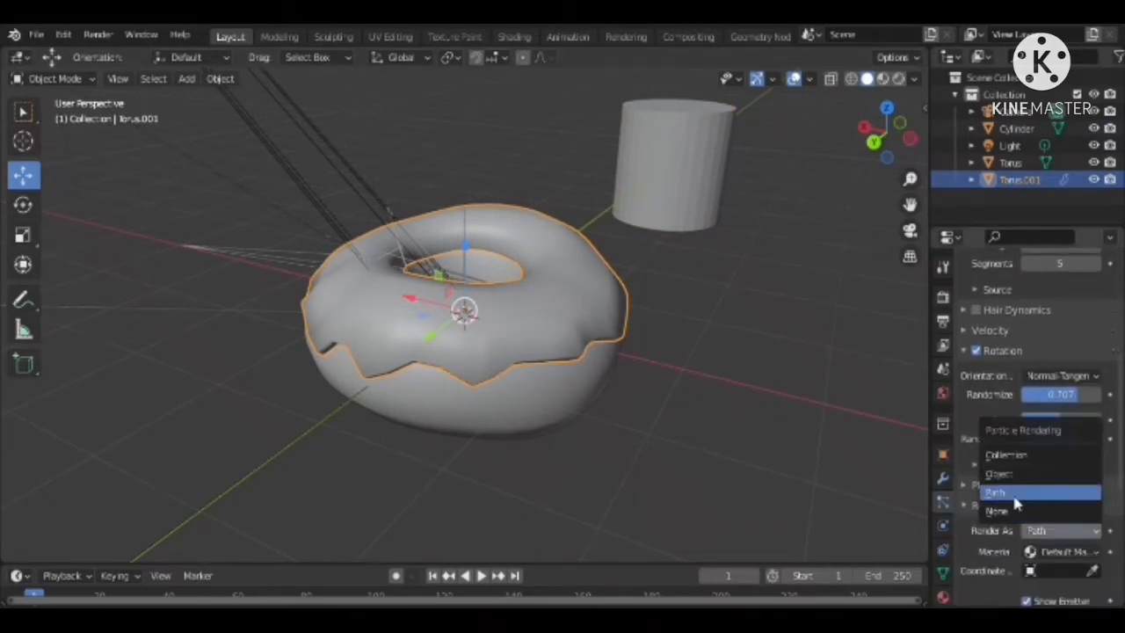
left_click(1017, 473)
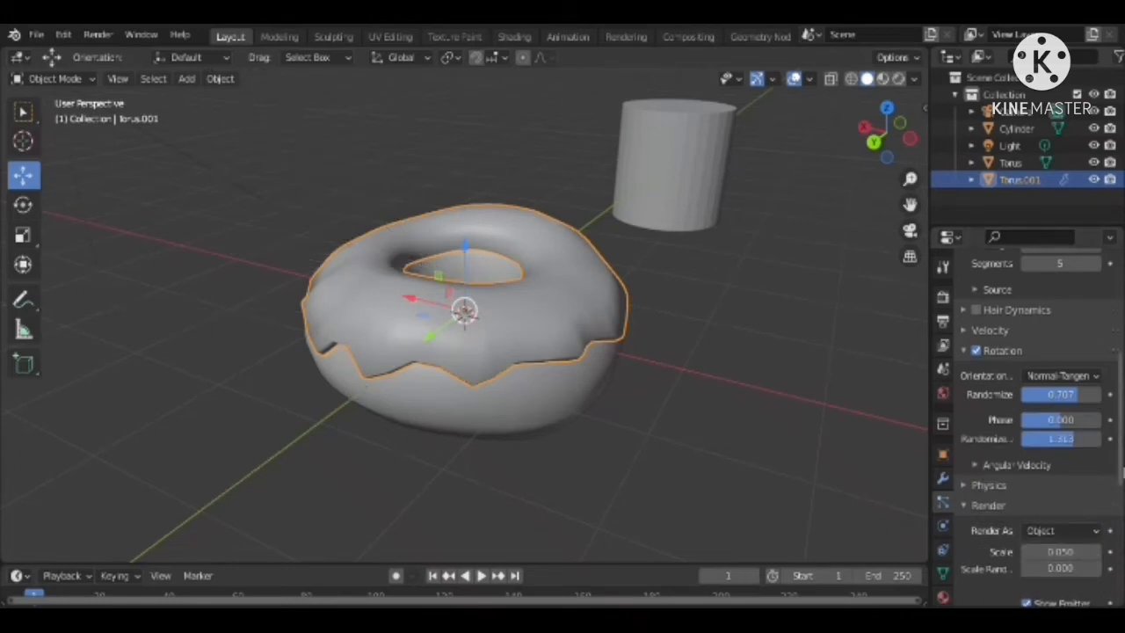
scroll(1093, 544, "down", 4)
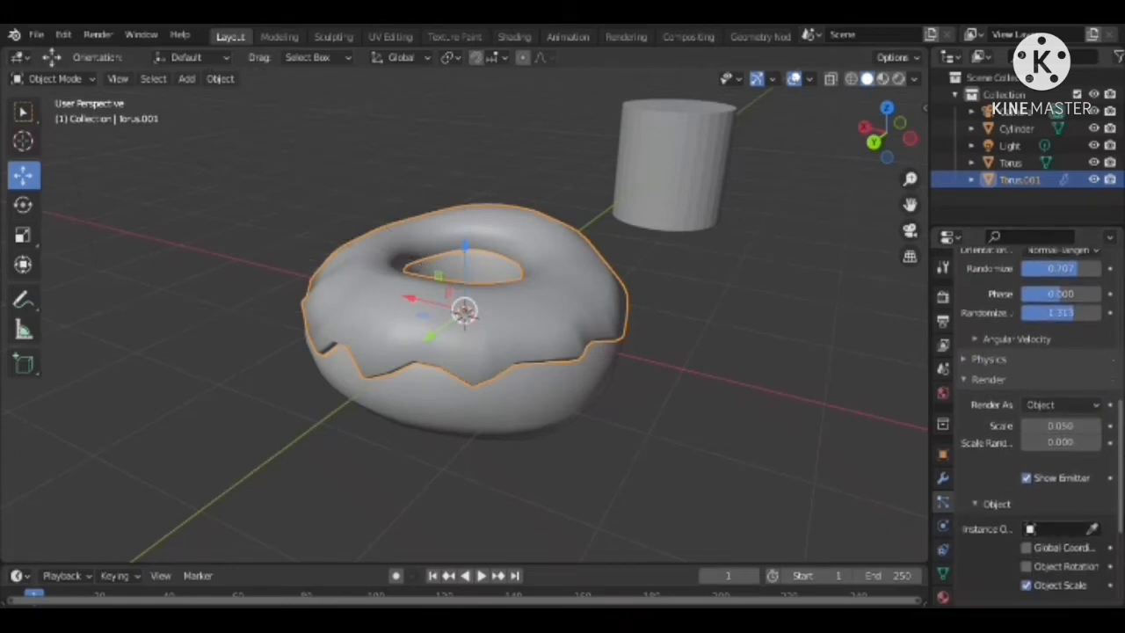
left_click(708, 188)
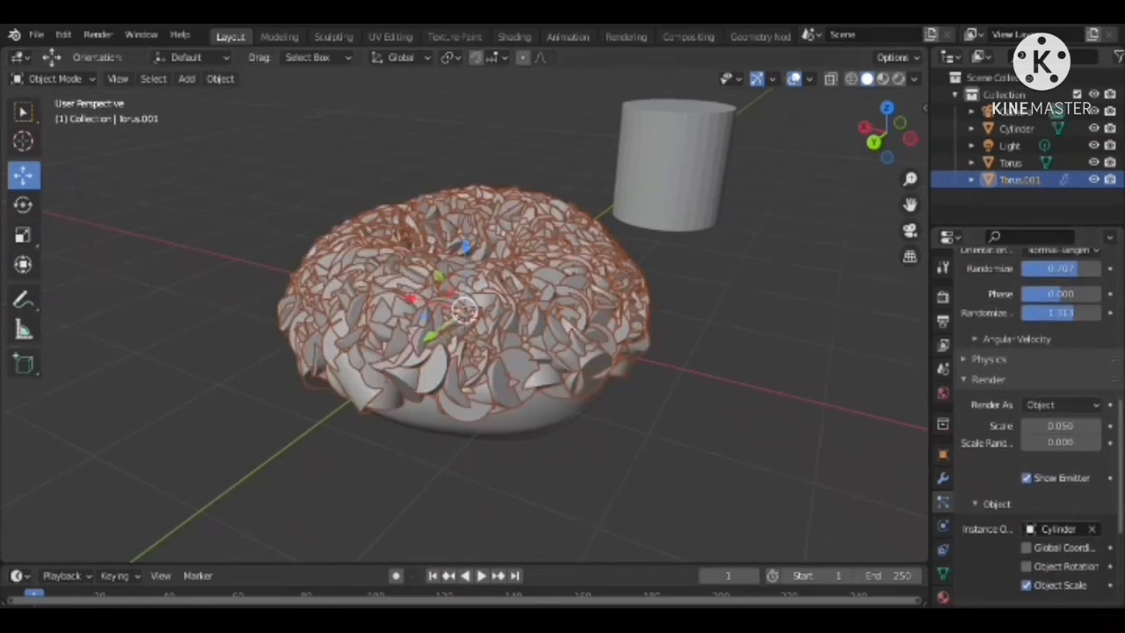
Scale the cylinder uniformly by about 0.405 to shrink the sprinkles, and reselect the icing
scroll(1098, 387, "up", 8)
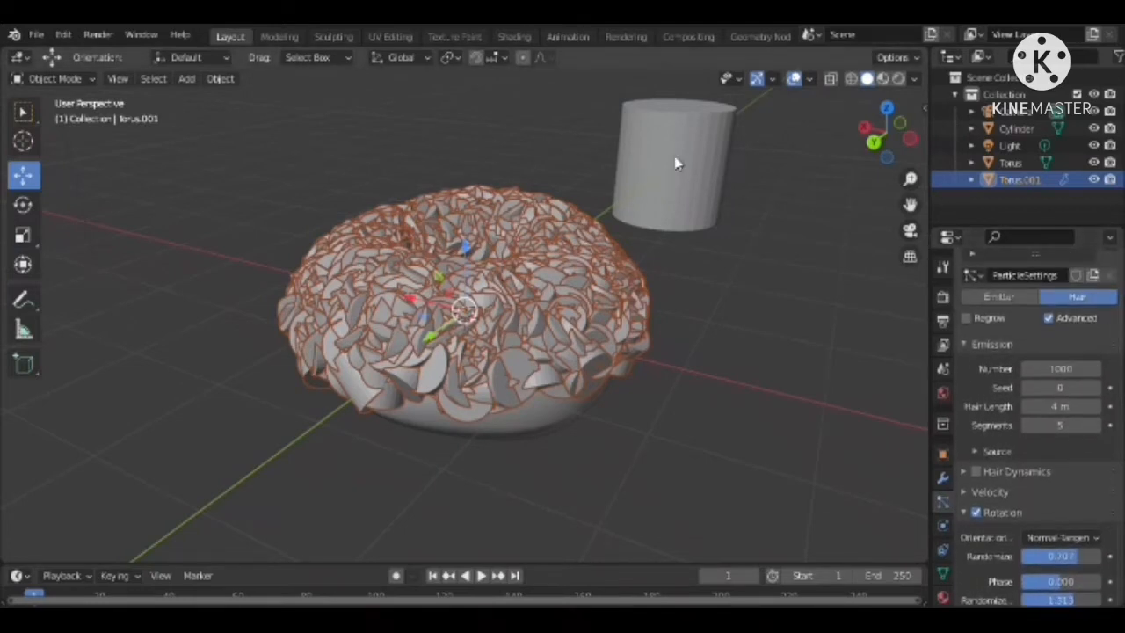
left_click(675, 163)
left_click(20, 237)
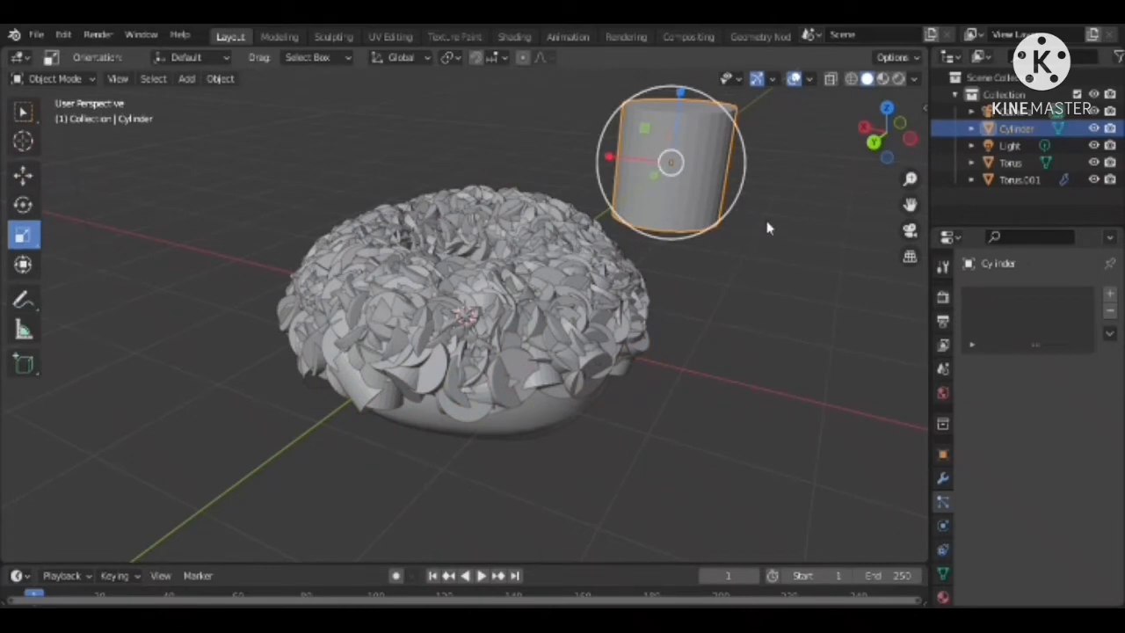
left_click_drag(719, 193, 690, 175)
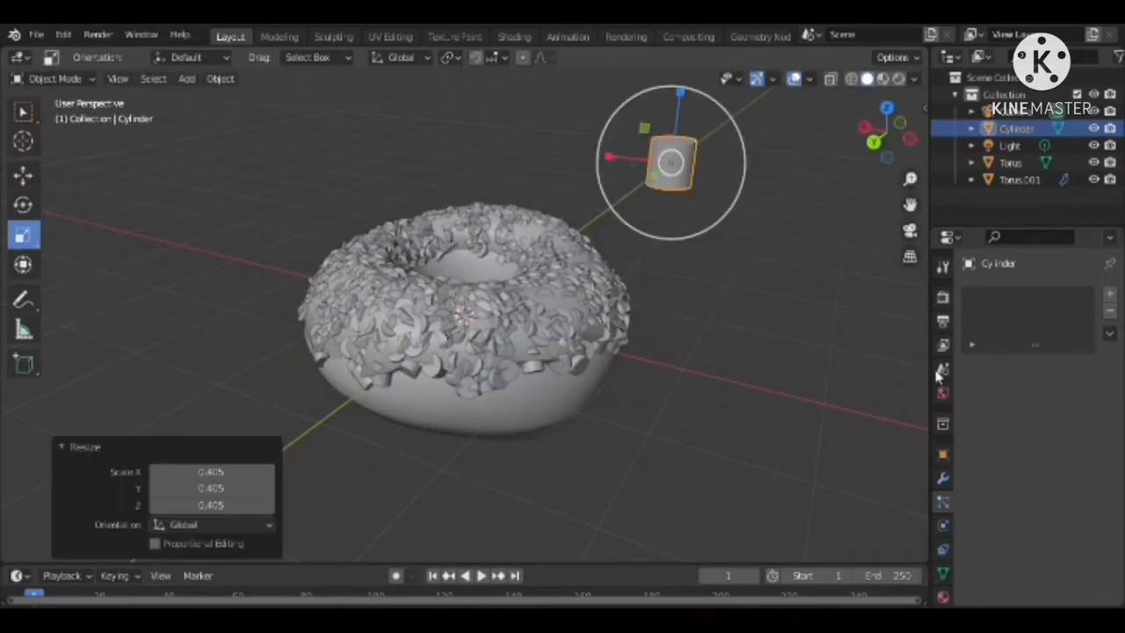
left_click(563, 354)
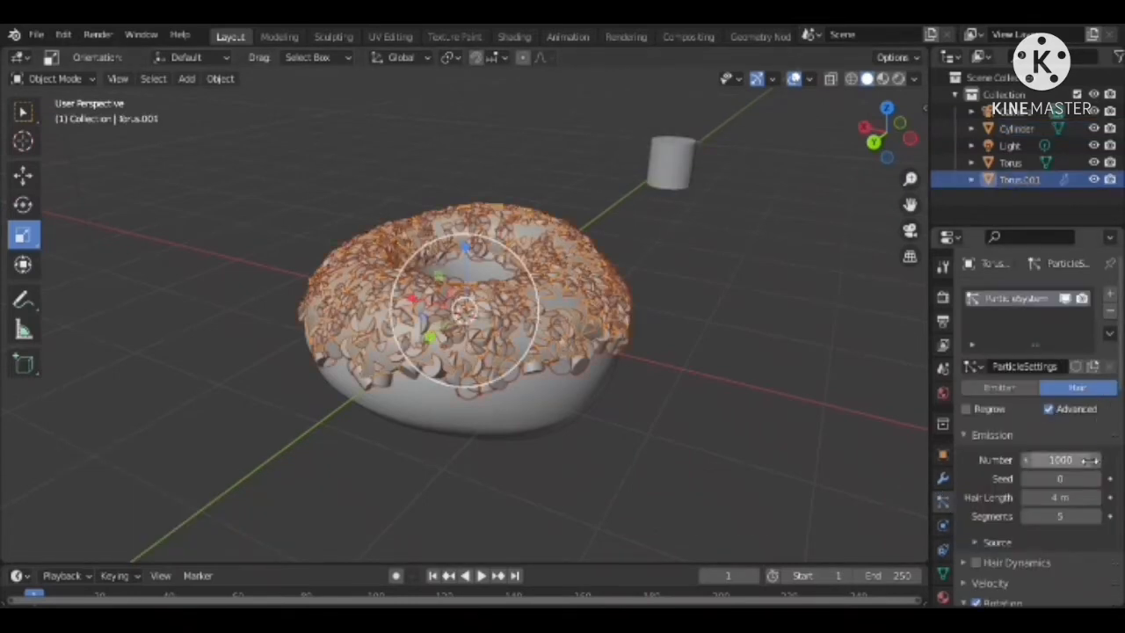
Set the number of the icing's hair particles to 100
left_click(1088, 460)
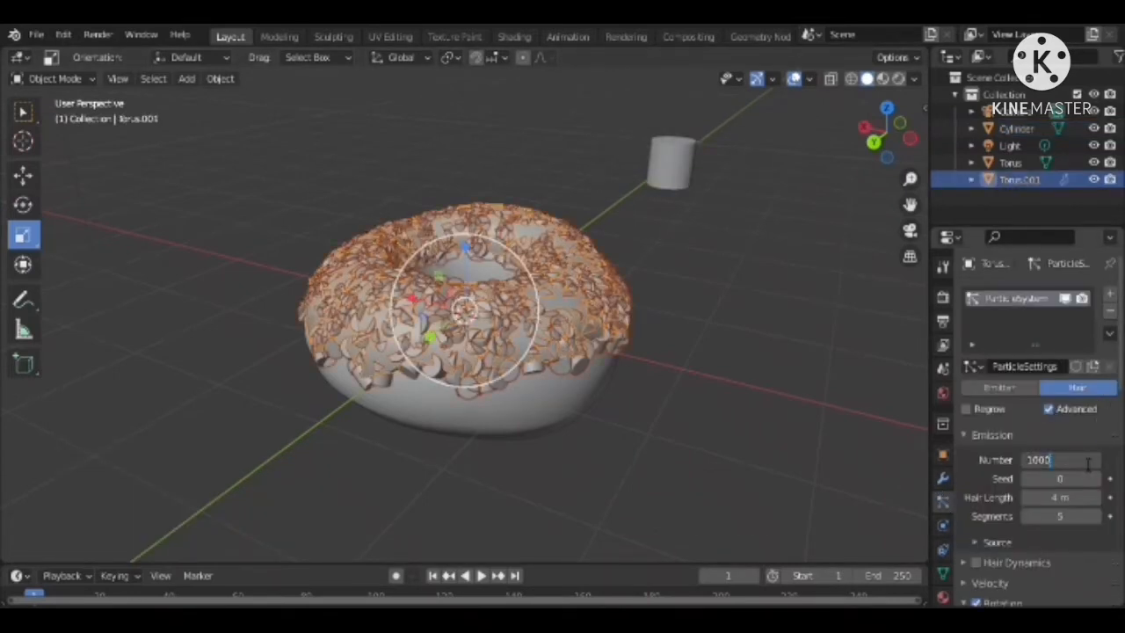
key("Return")
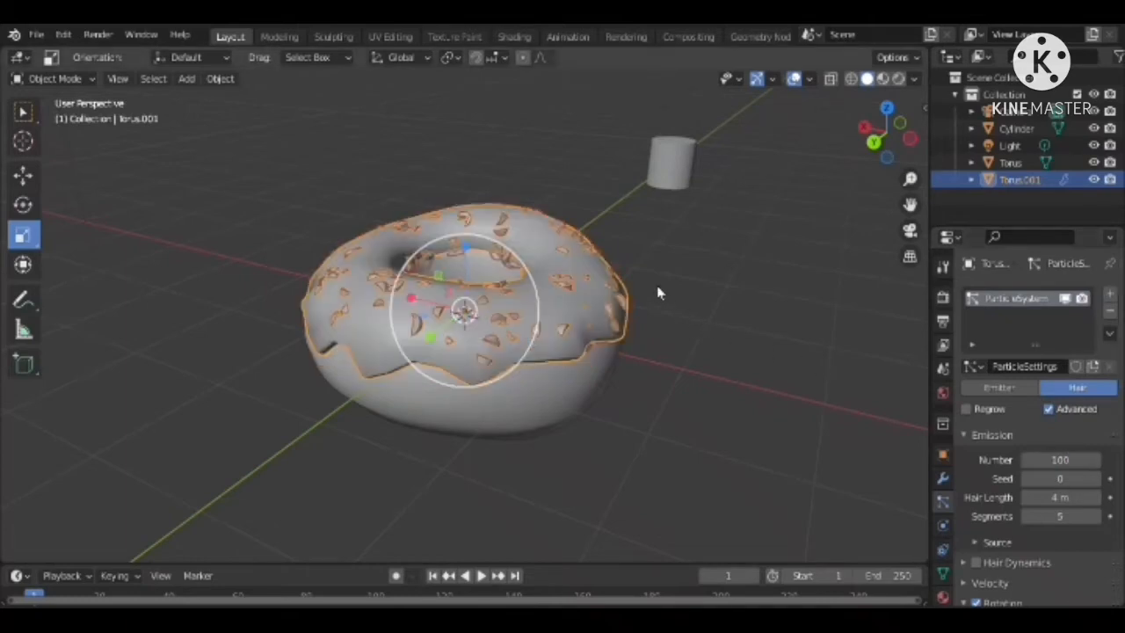
Select the cylinder, stretch it along Z by about 1.887, and scale it down uniformly by about 0.86
left_click(687, 175)
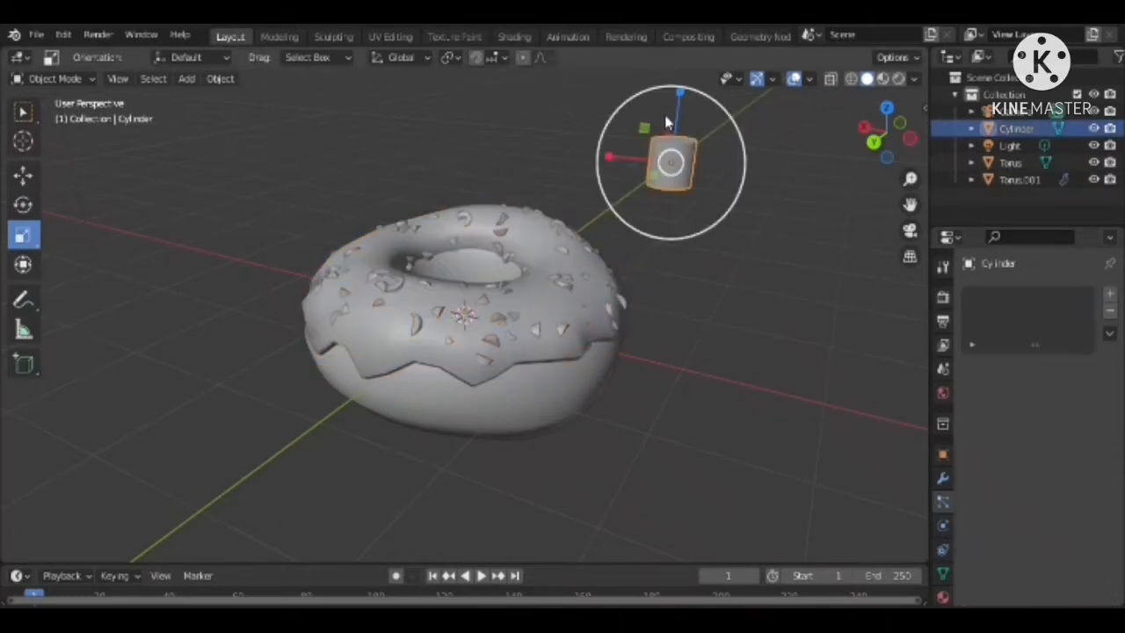
key("s")
key("z")
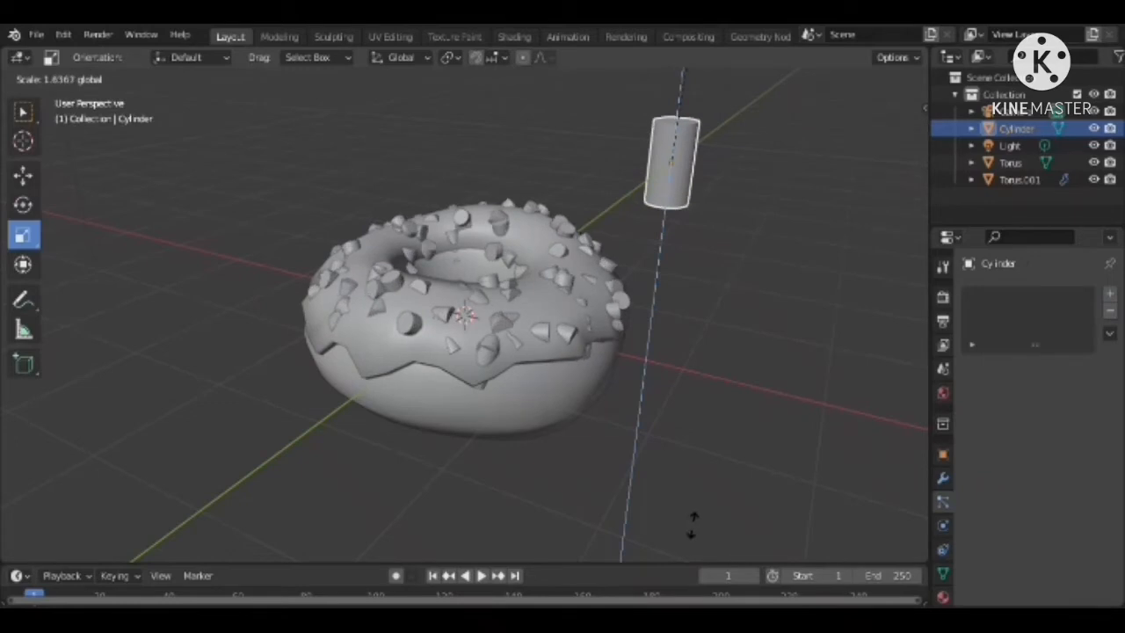
left_click(742, 418)
key("s")
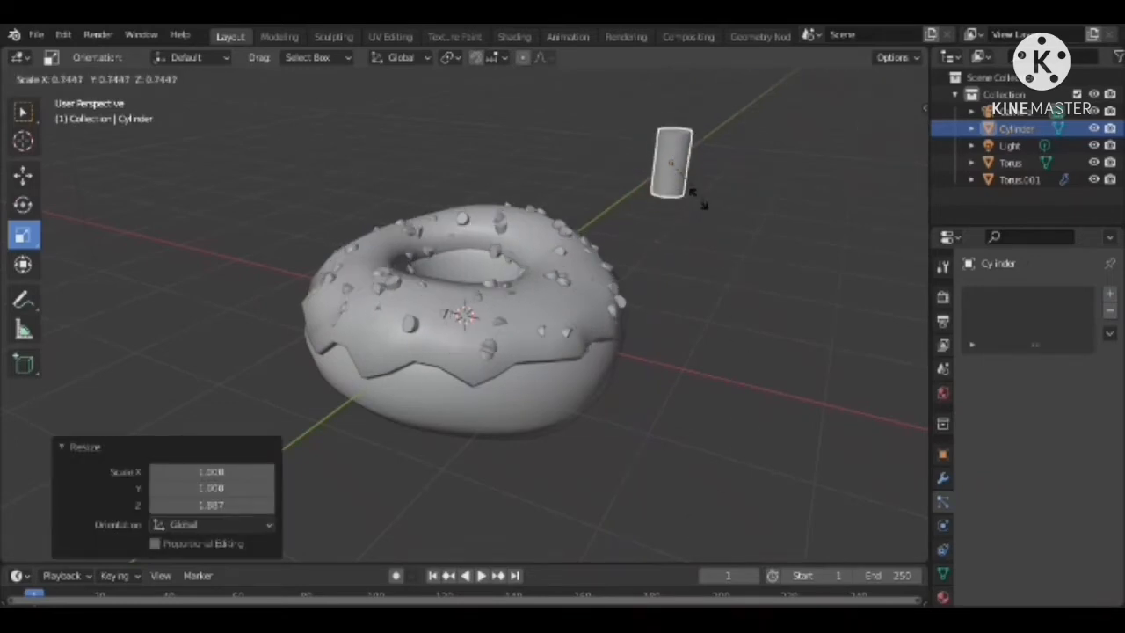
left_click(726, 220)
Lengthen the cylinder along Z by about 2.04 and shrink it uniformly by about 0.77
key("s")
key("z")
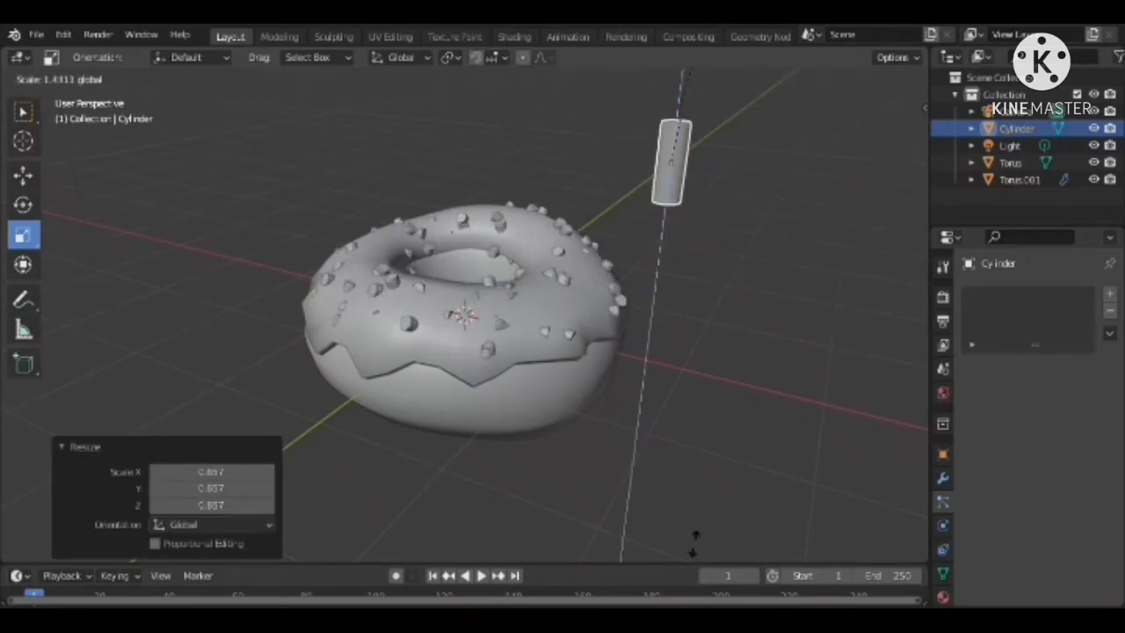
left_click(703, 501)
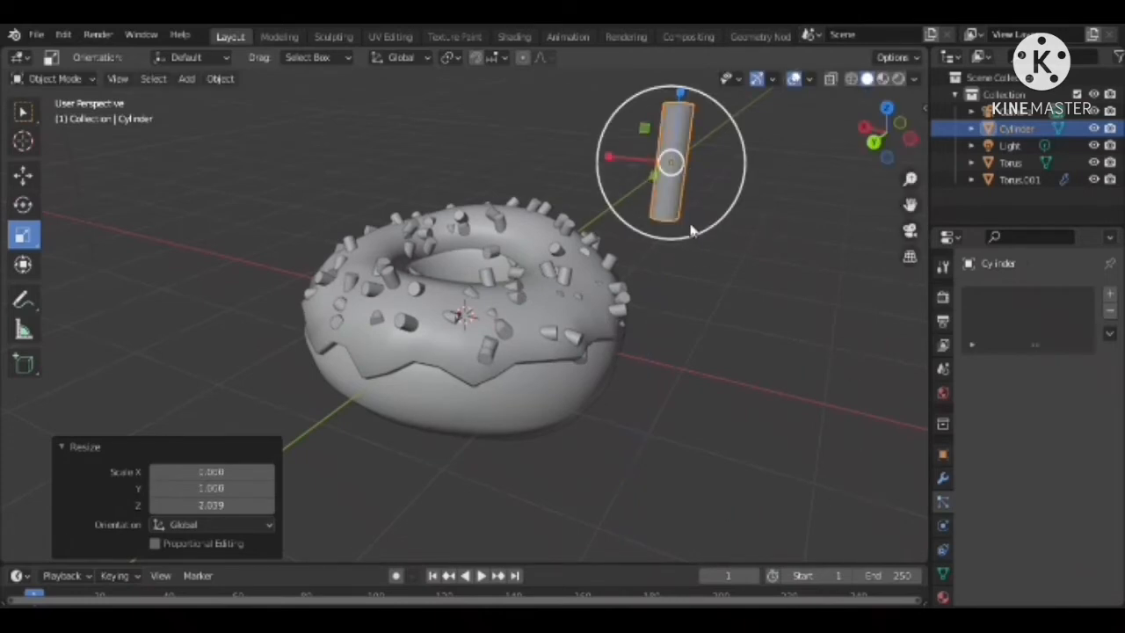
left_click_drag(692, 230, 679, 204)
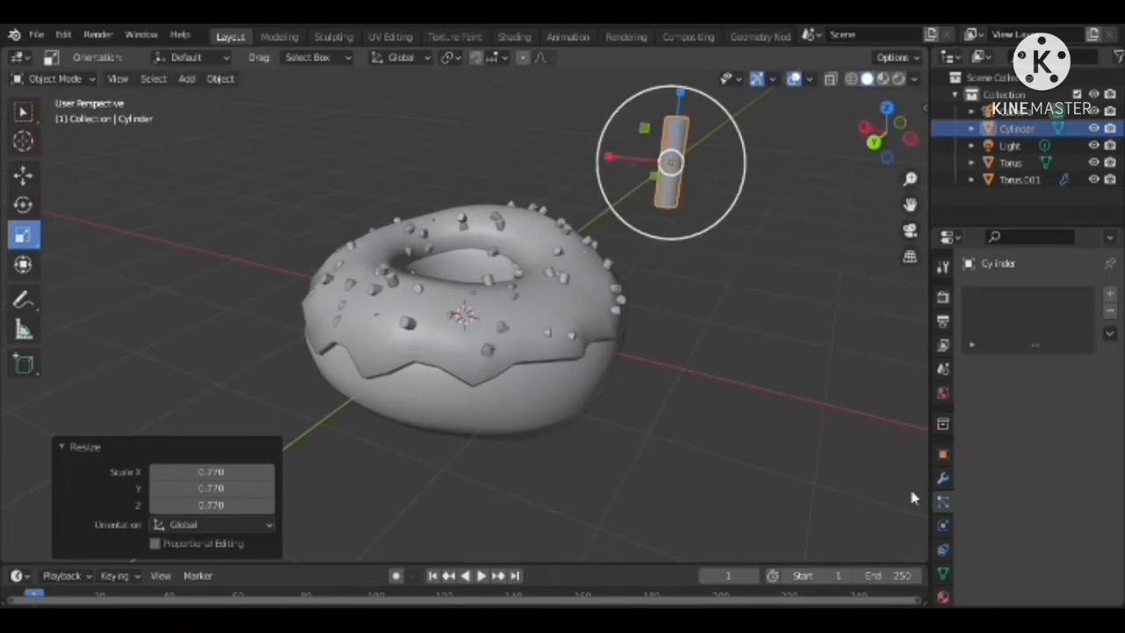
Reselect the icing and set the number of its hair particles to 1000
left_click(943, 478)
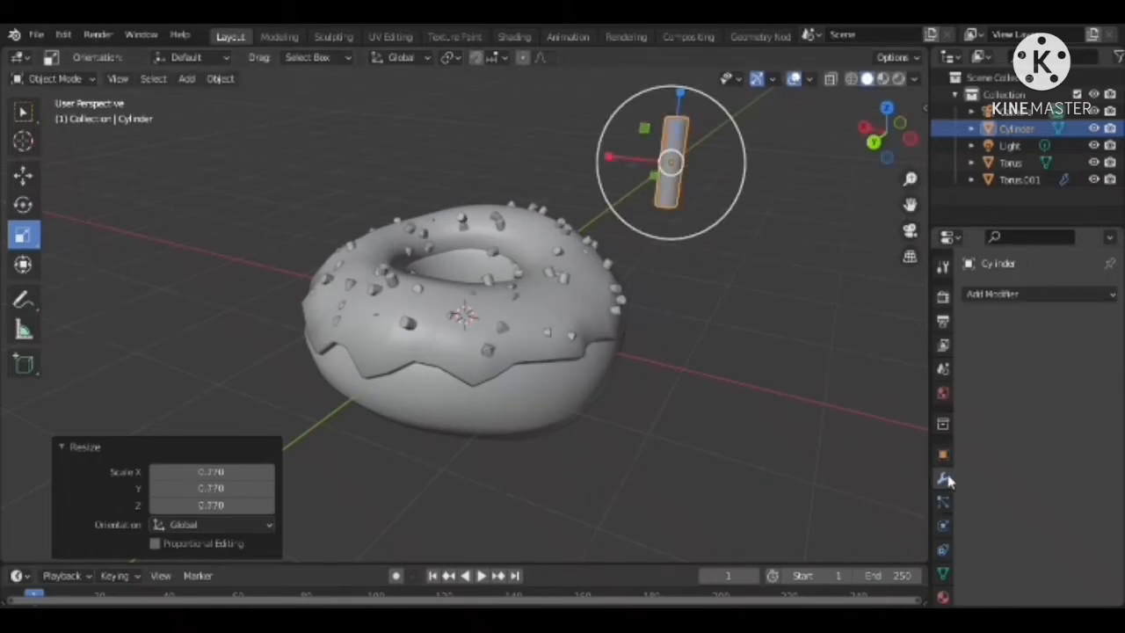
left_click(567, 355)
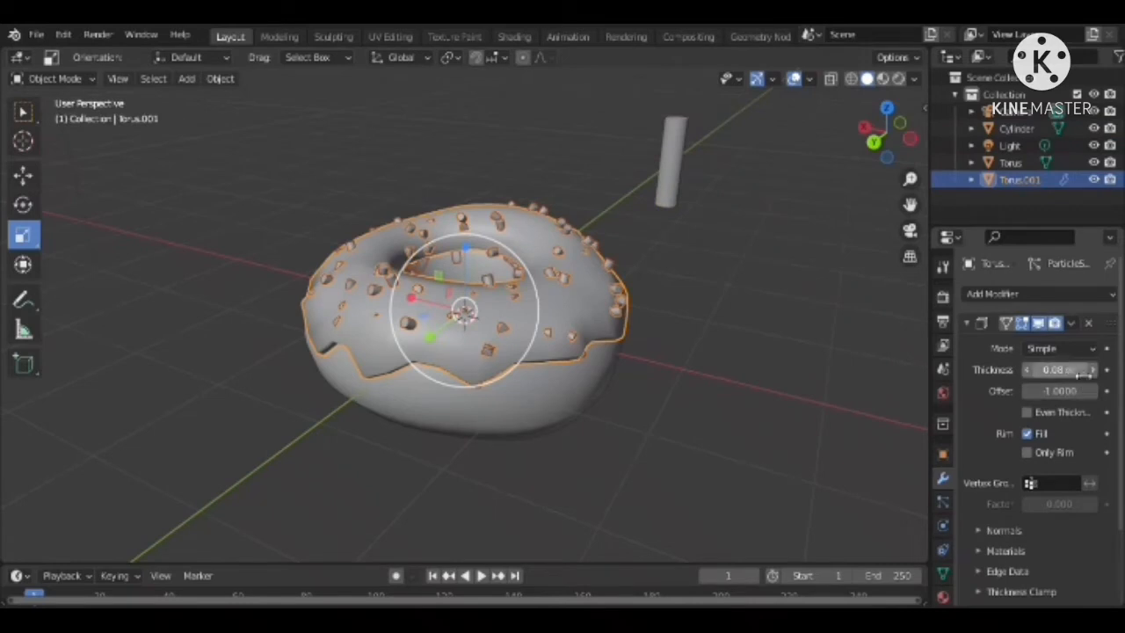
left_click(943, 501)
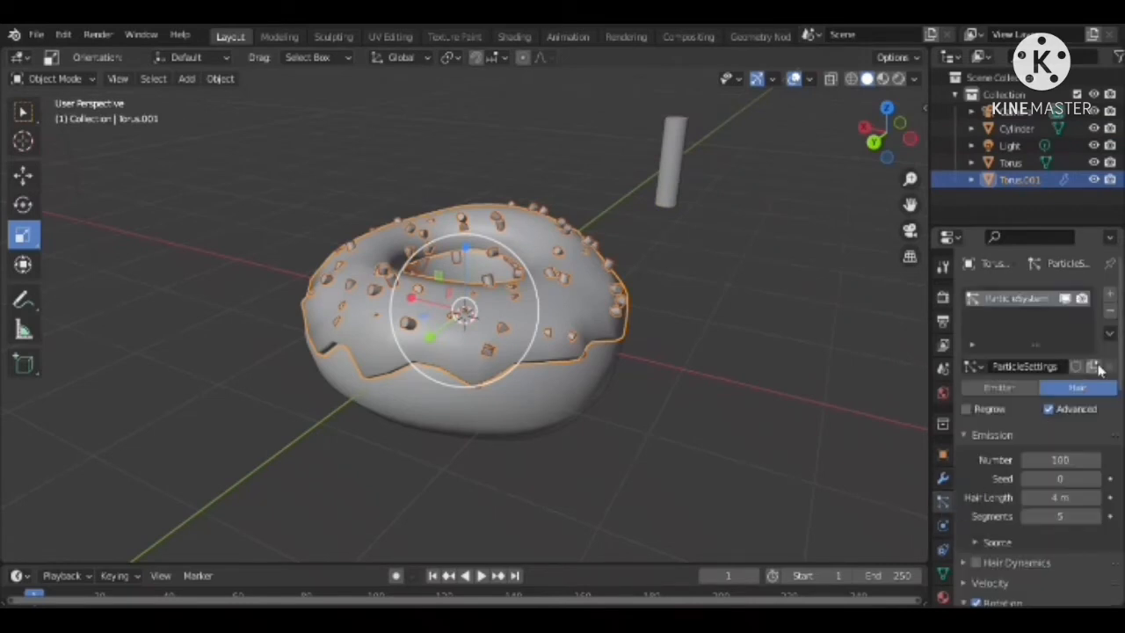
left_click(1082, 462)
key("Right")
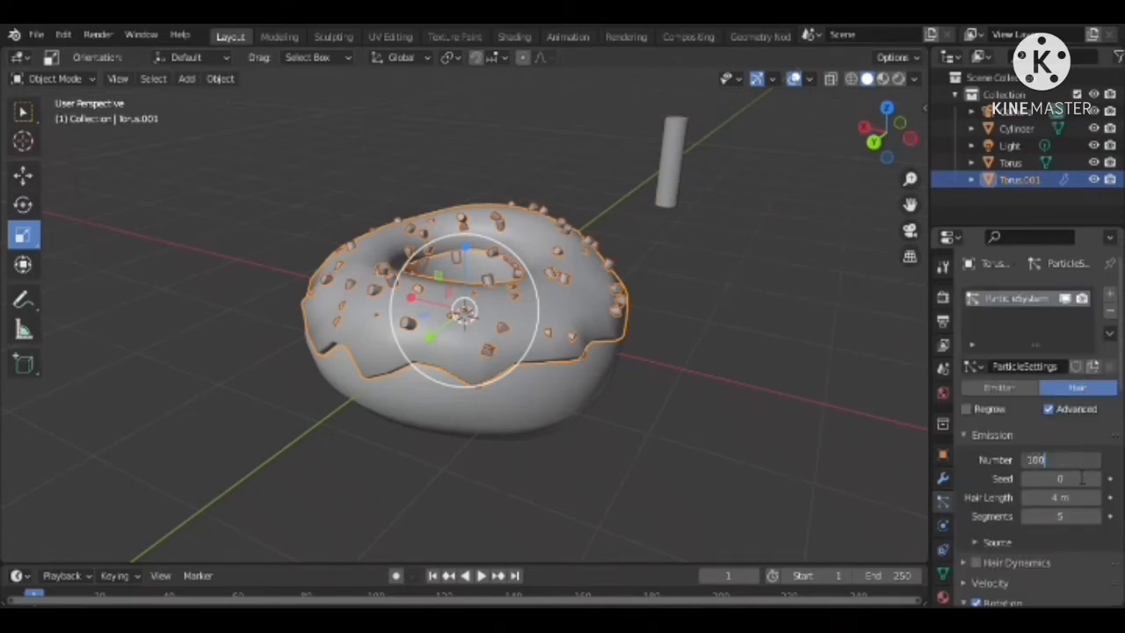
key("Return")
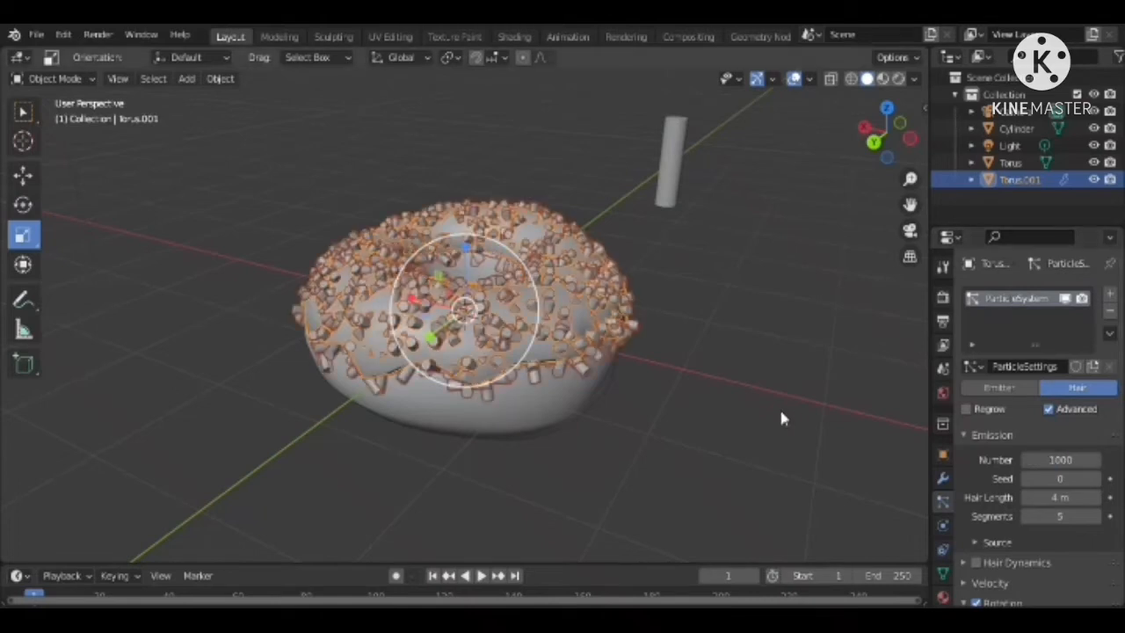
Select the cylinder, switch the 3D viewport to the Shader Editor, and create a new material for it
mouse_move(885, 132)
left_mouse_down()
mouse_move(875, 151)
mouse_move(875, 133)
left_mouse_up()
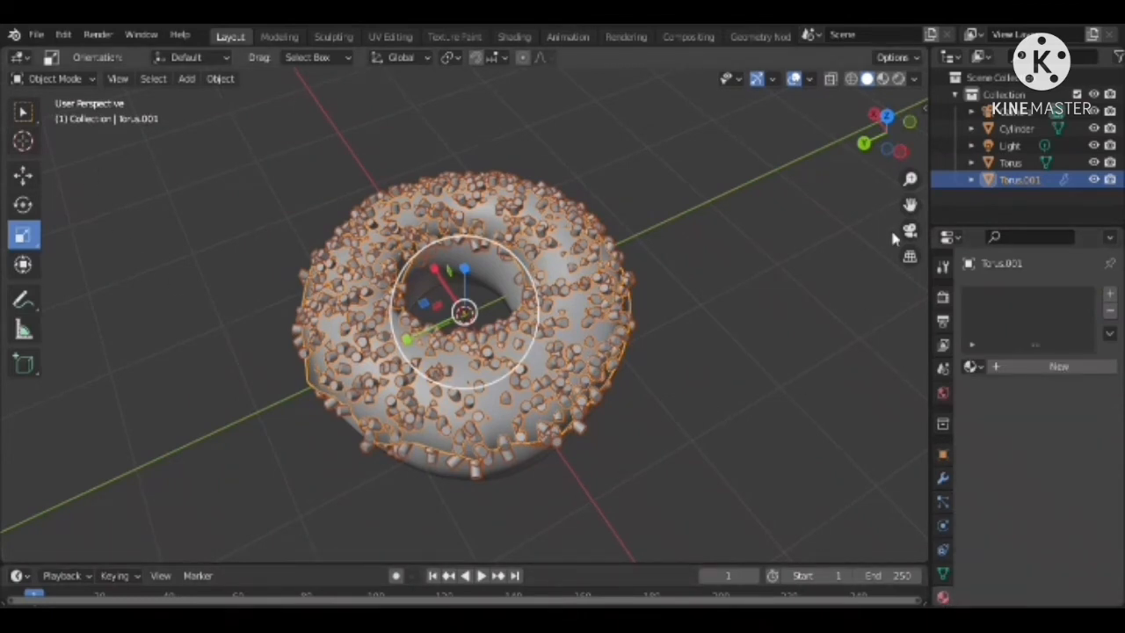
left_click(1039, 131)
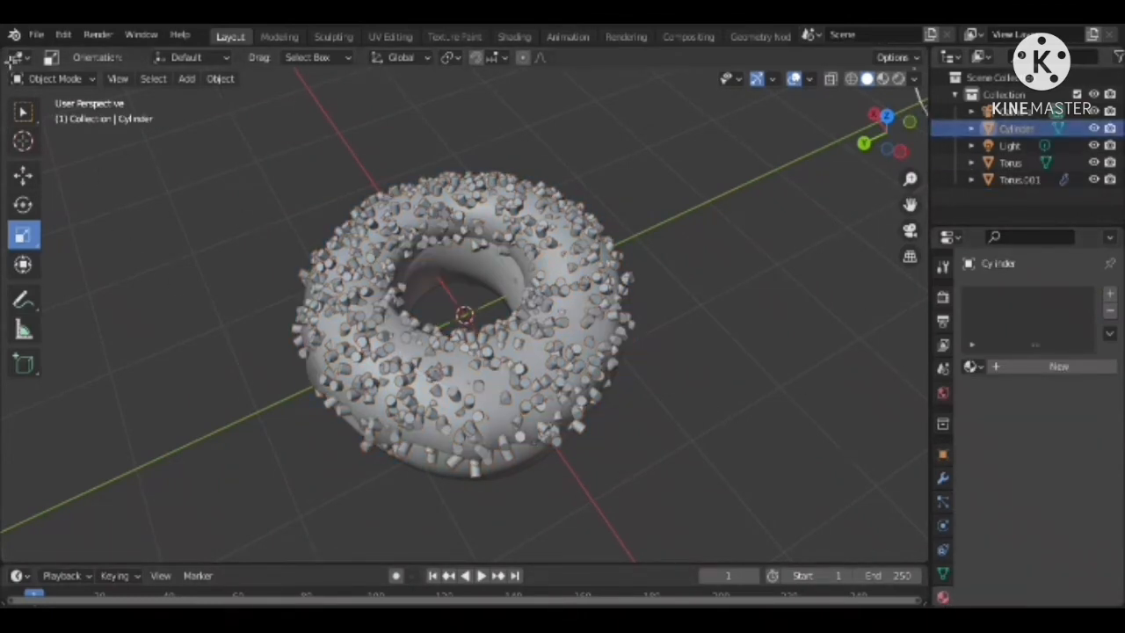
left_click(18, 57)
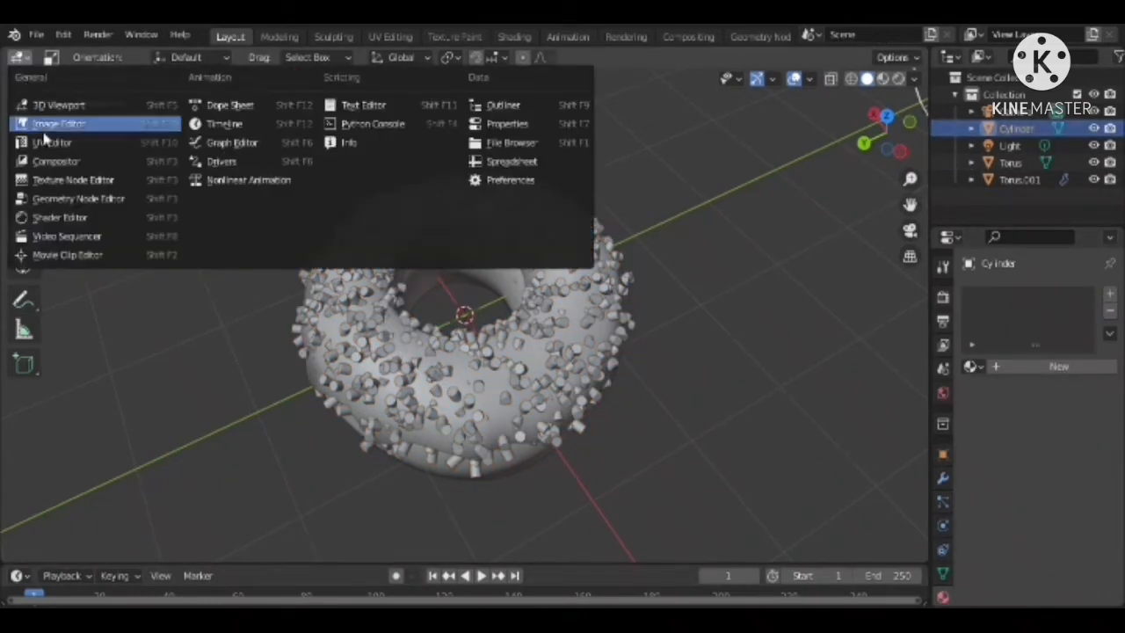
left_click(62, 217)
left_click(466, 59)
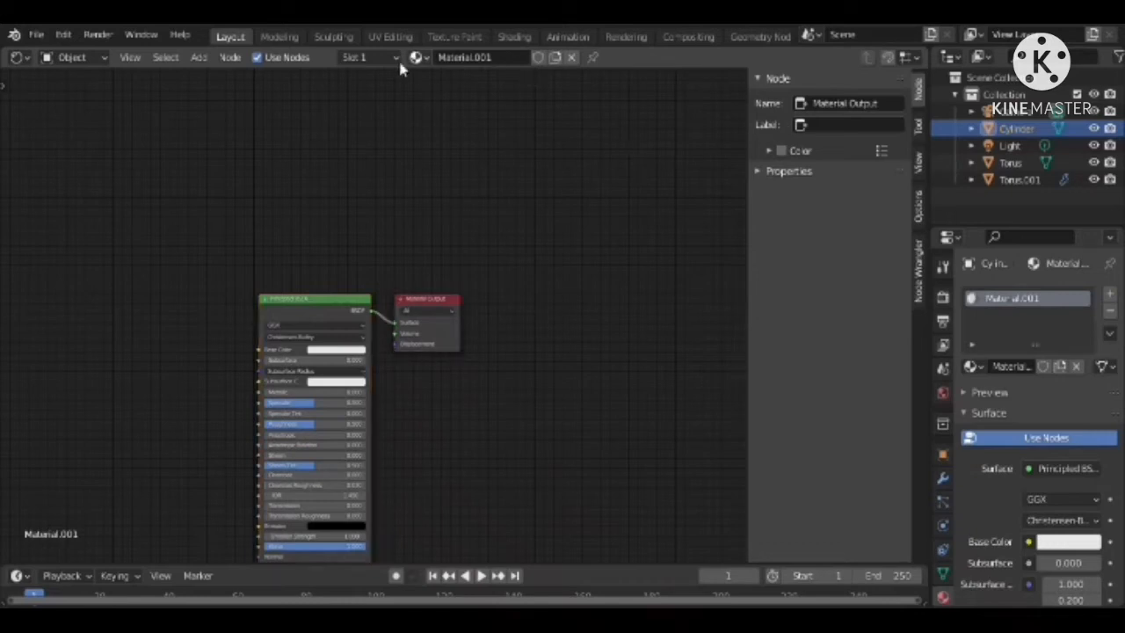
Add a ColorRamp node and place it in front of the Principled BSDF node's inputs
left_click(199, 58)
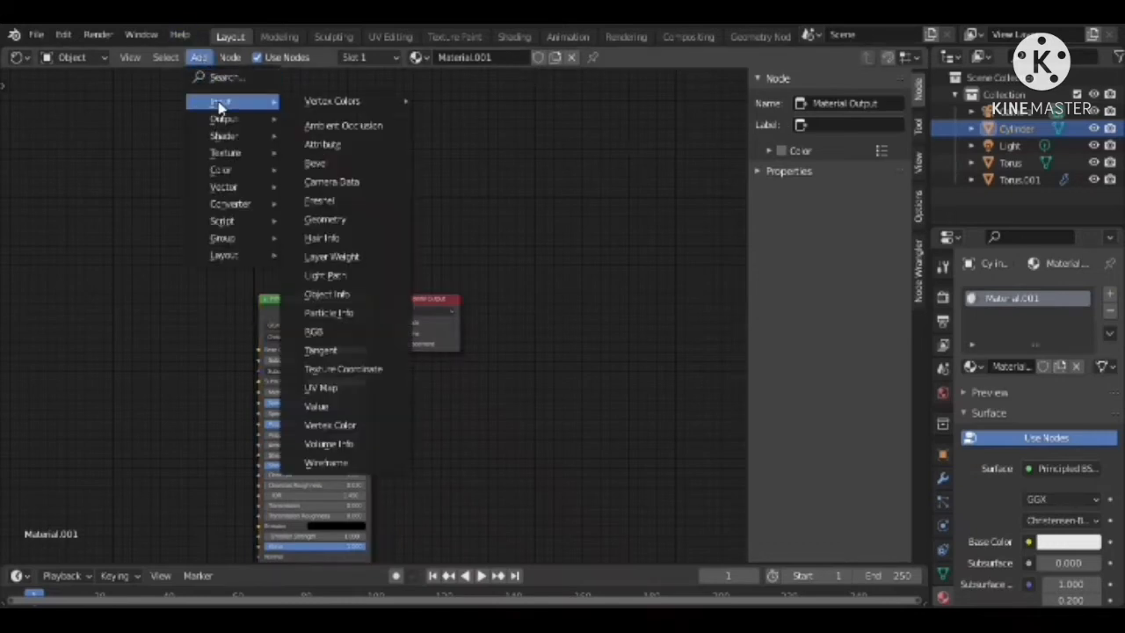
left_click(225, 78)
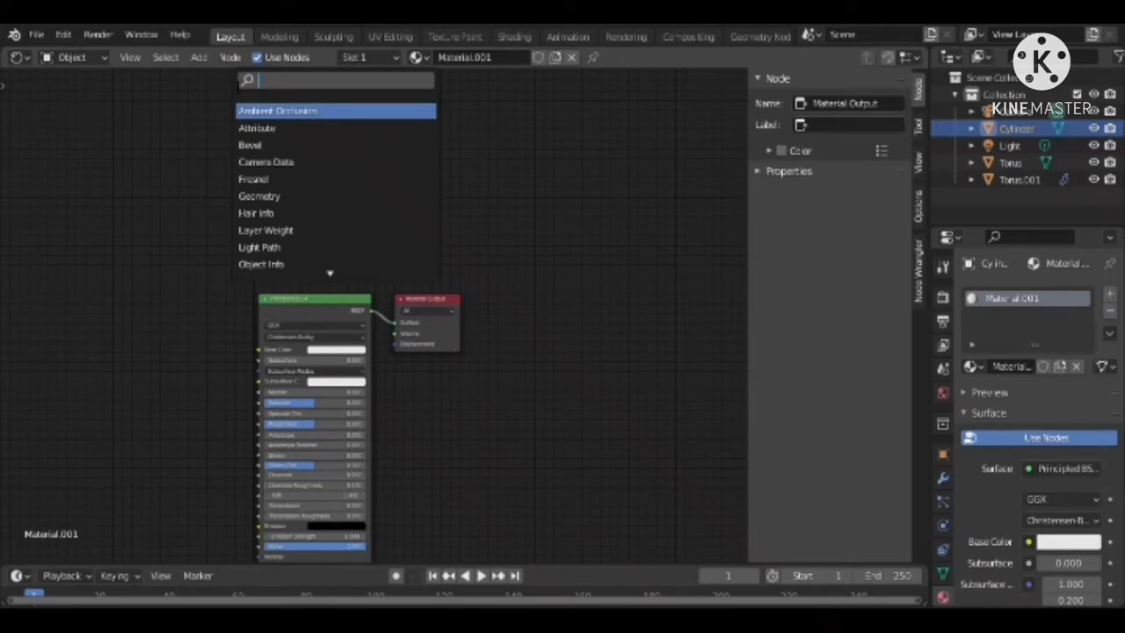
type("c")
left_click(261, 128)
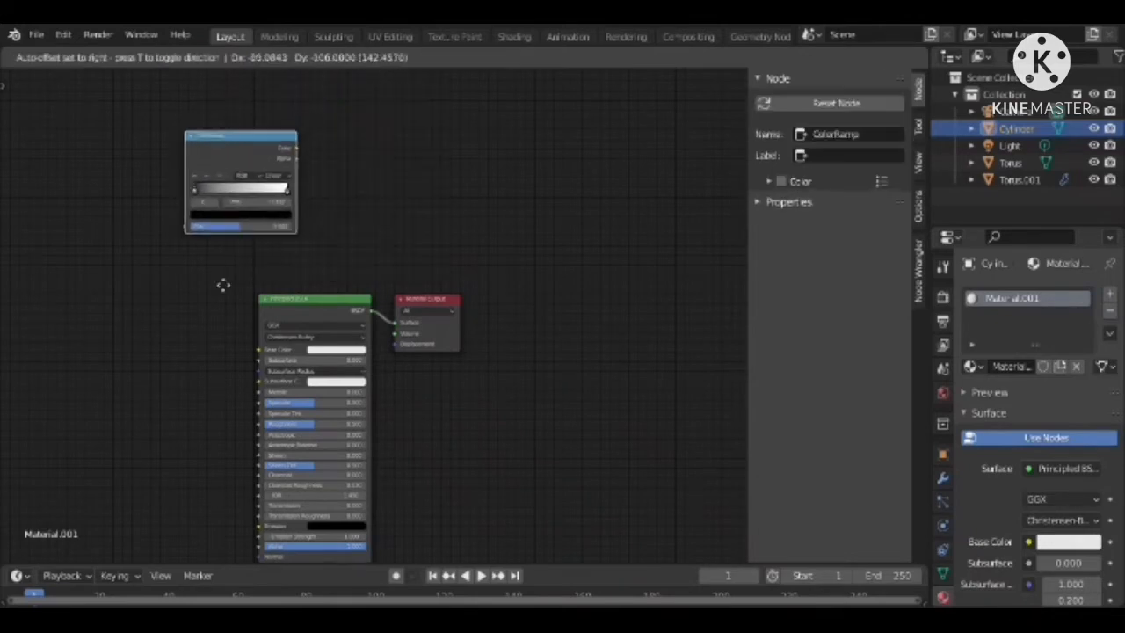
left_click(131, 504)
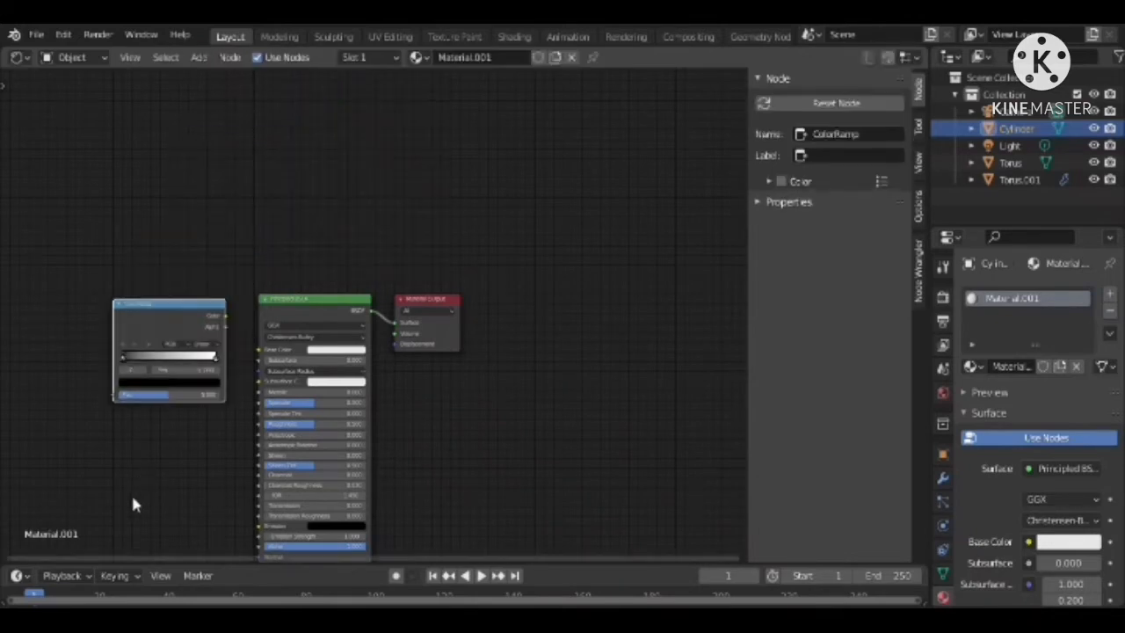
Add an Object Info node and place it on the input side of the ColorRamp node
left_click(227, 58)
mouse_move(199, 58)
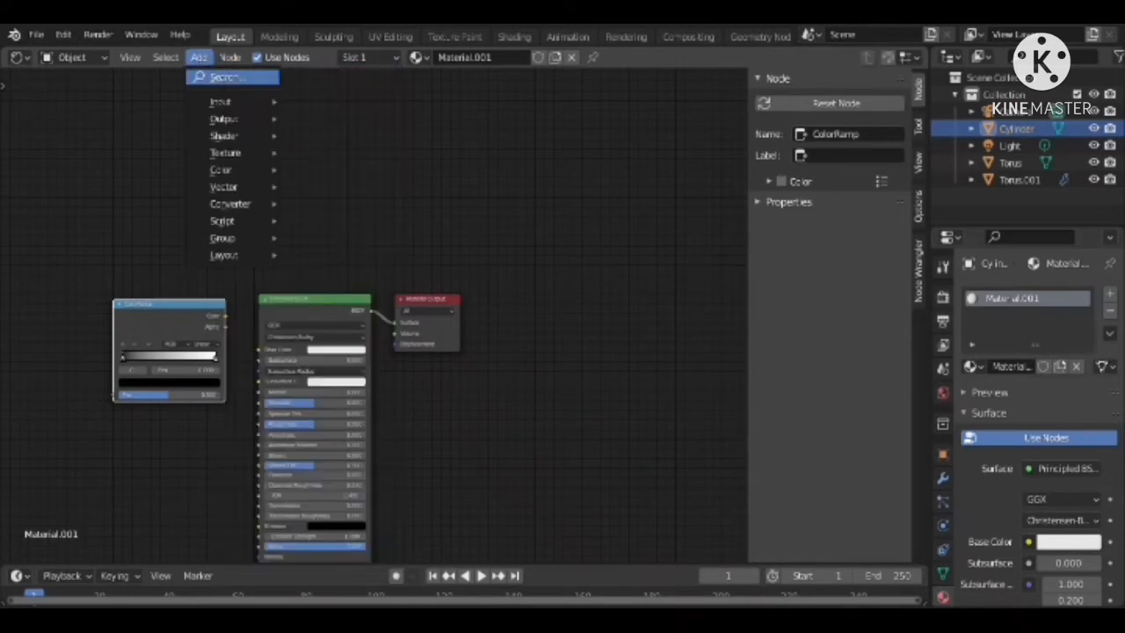
left_click(220, 79)
type("o")
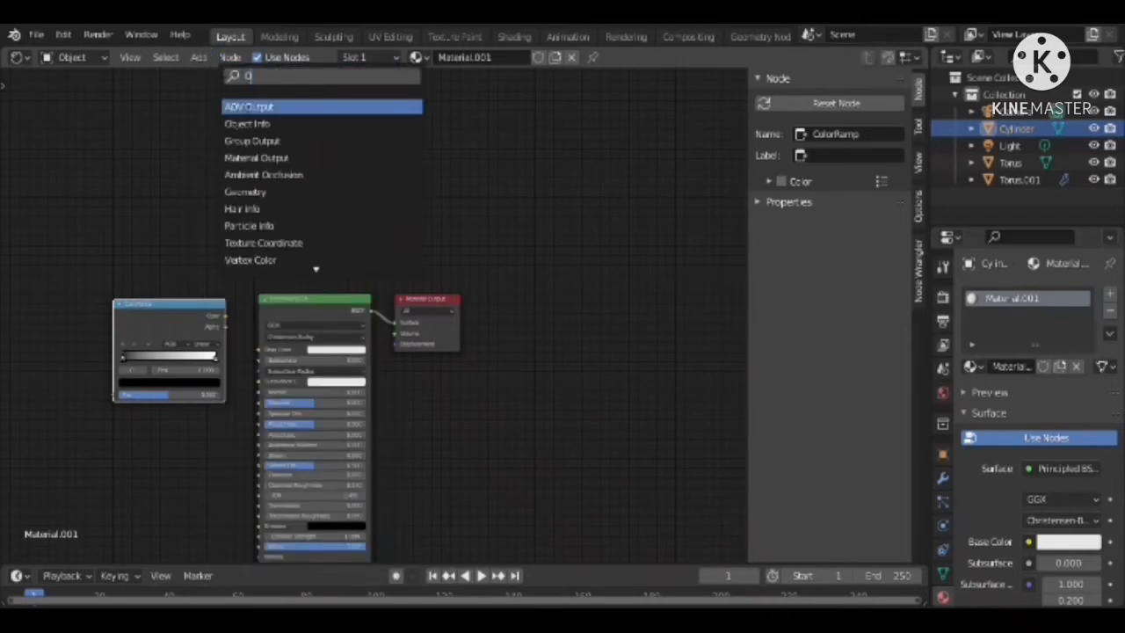
key("Down")
key("Return")
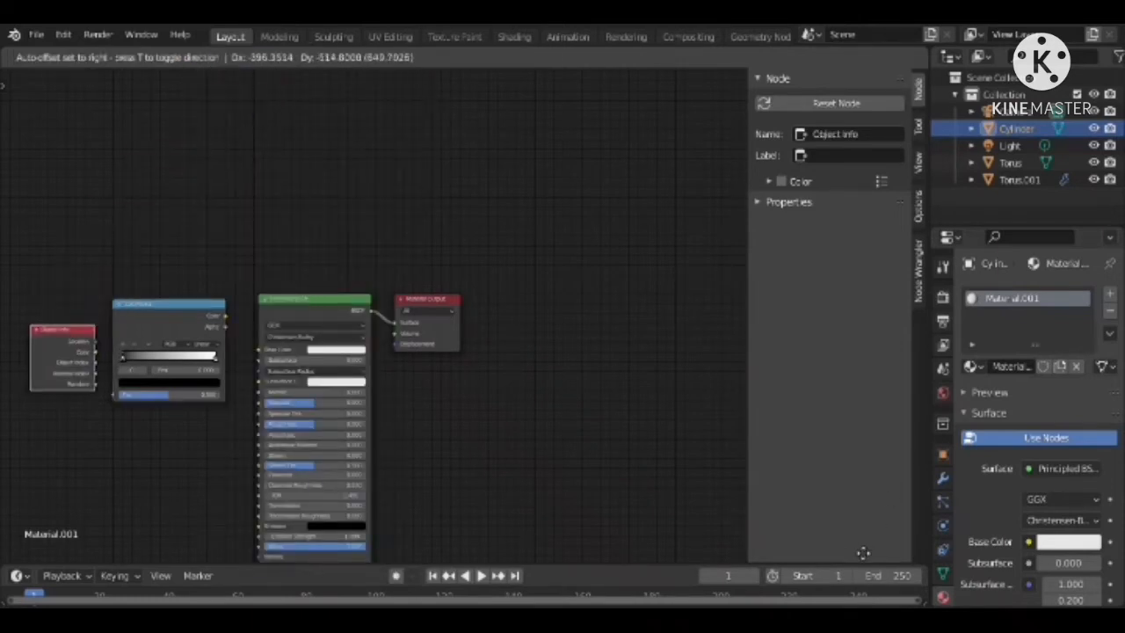
left_click(711, 472)
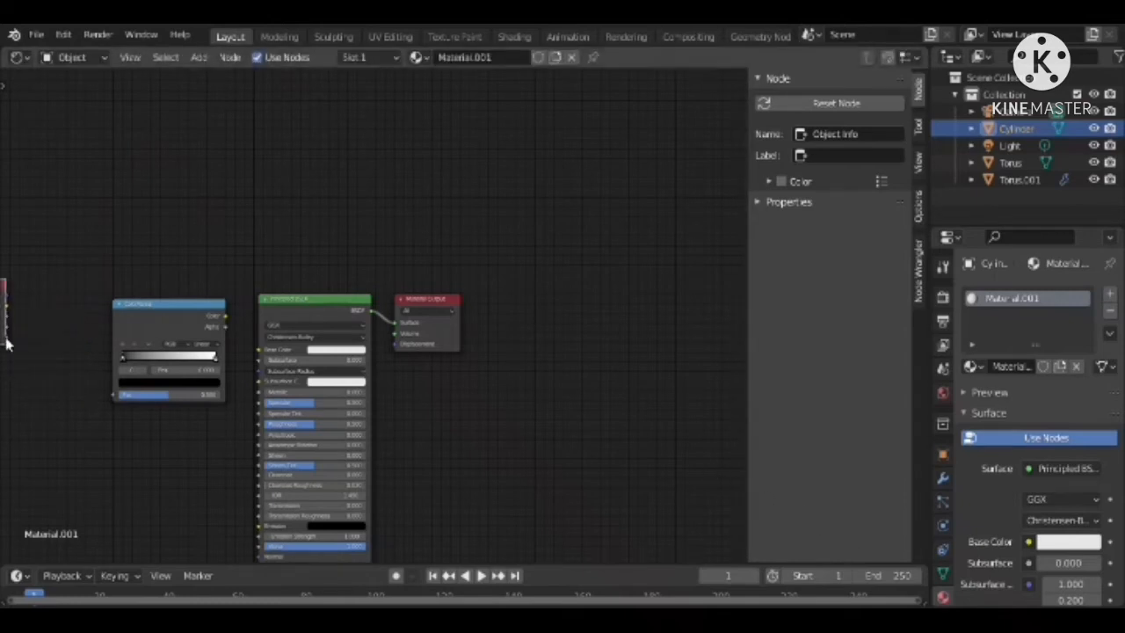
Link Object Info's Random output to the ColorRamp's Fac, and the ramp's Color output to the Principled BSDF's Base Color
left_click_drag(6, 344, 117, 398)
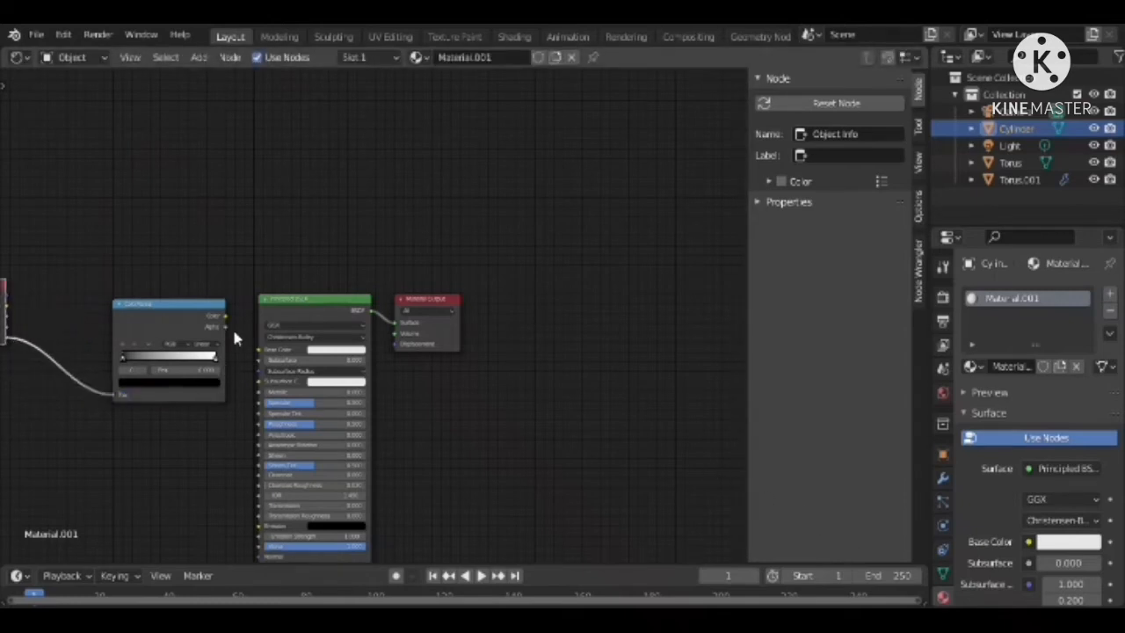
left_click_drag(227, 317, 260, 349)
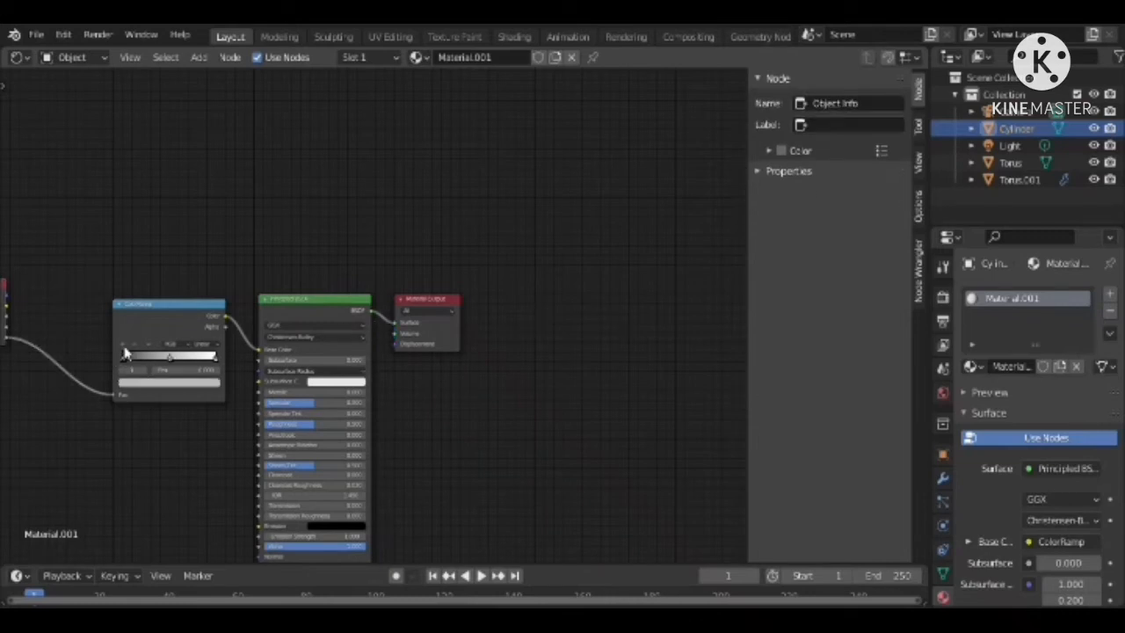
Add a colour stop at about 0.25 on the ColorRamp and set the ramp's interpolation to Constant
left_click_drag(125, 354, 147, 358)
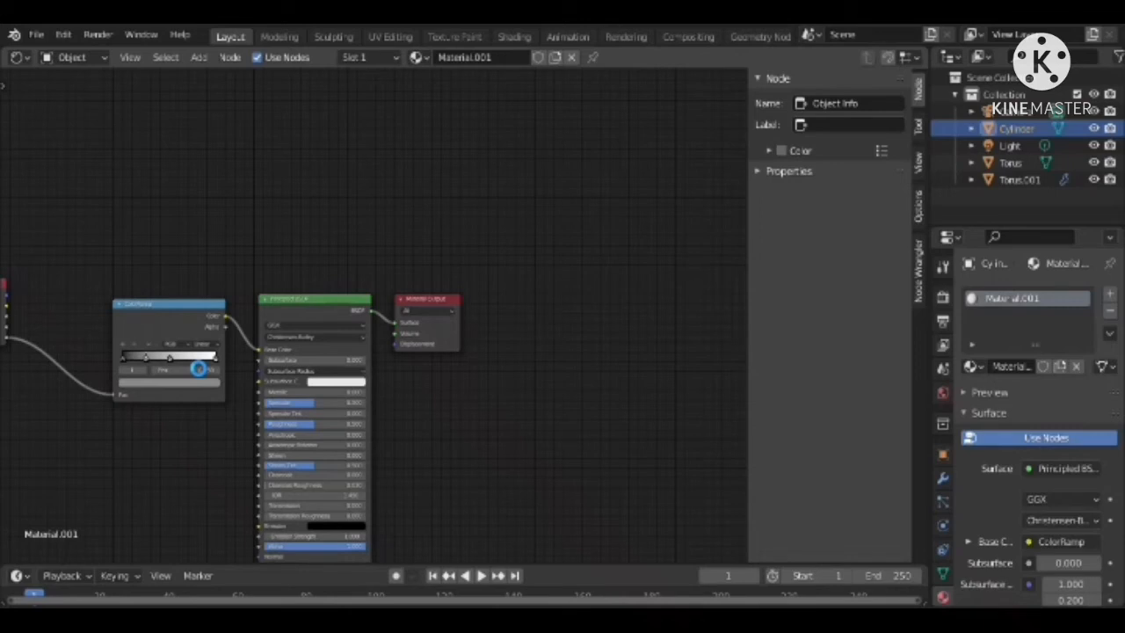
left_click(186, 362)
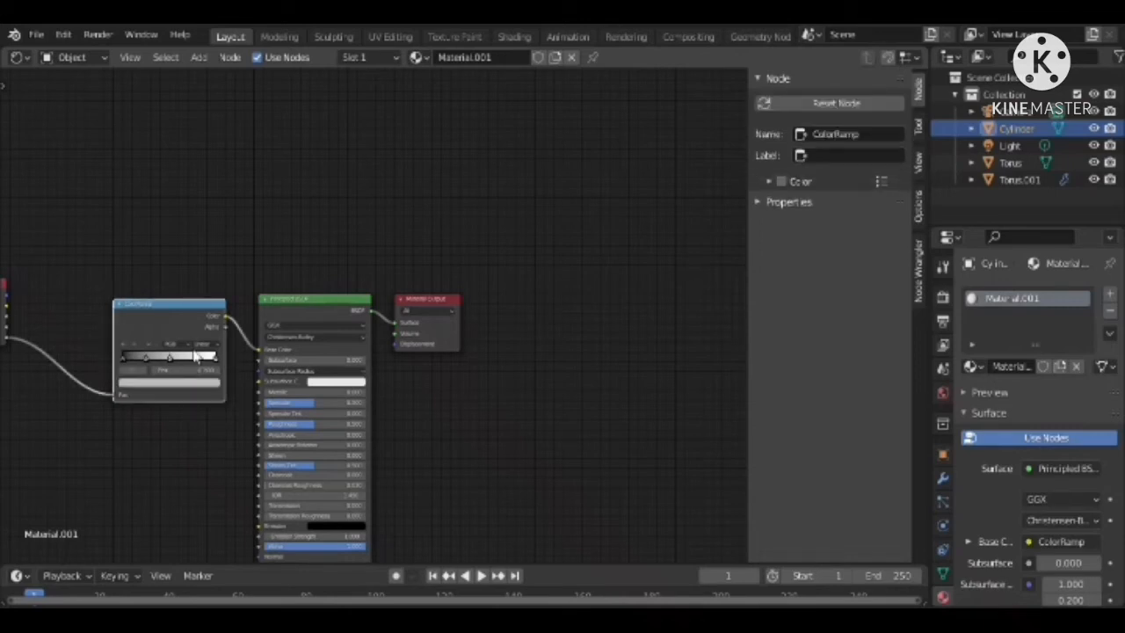
left_click(204, 344)
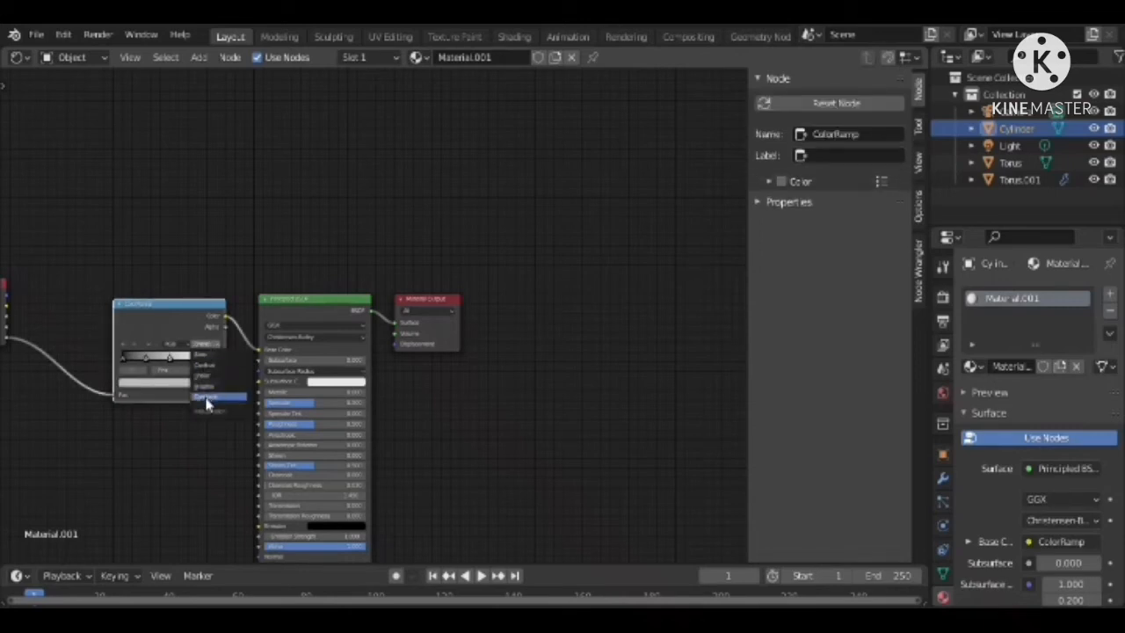
left_click(209, 397)
Change the colour of the ramp stop at 0.25 to a bright, light red
left_click(136, 361)
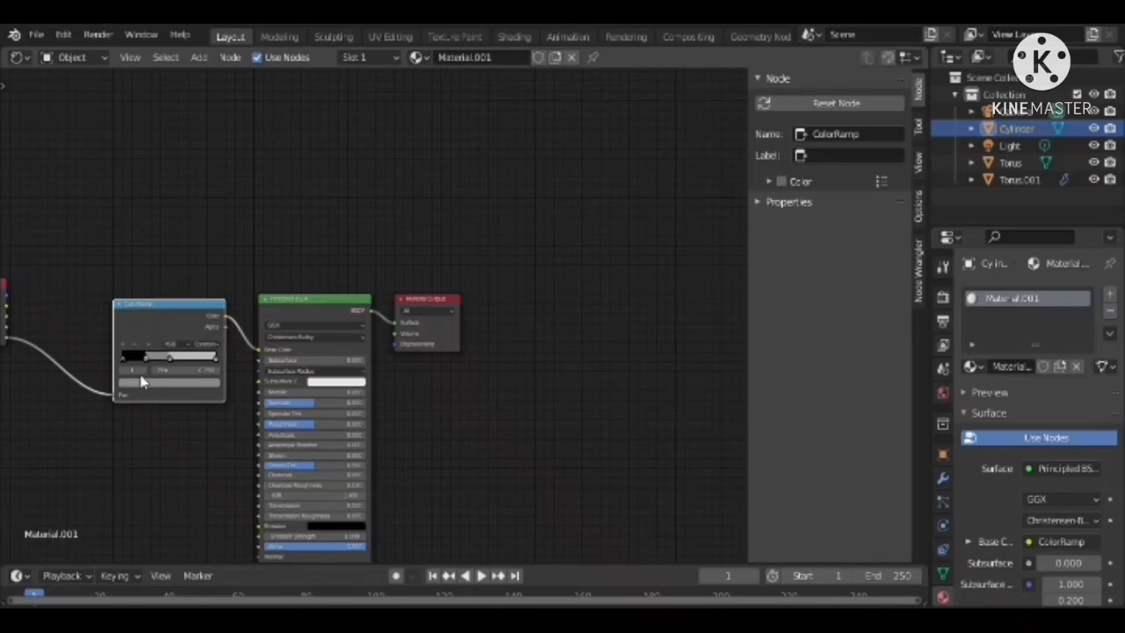
left_click(152, 390)
left_click(161, 390)
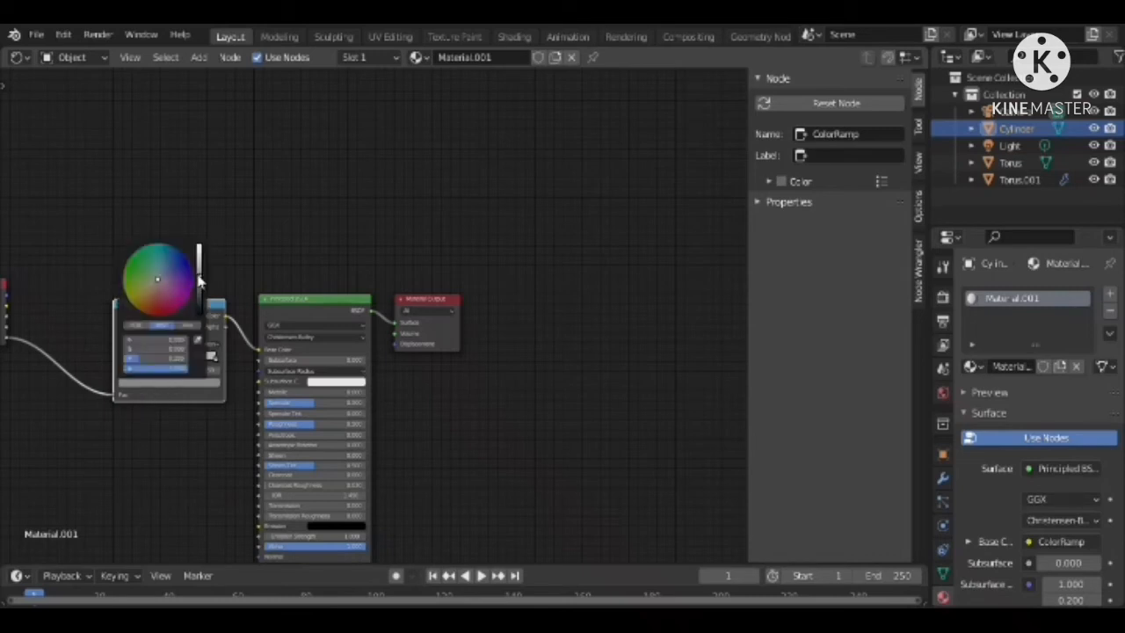
left_click_drag(200, 275, 200, 252)
mouse_move(132, 350)
left_mouse_down()
mouse_move(183, 349)
mouse_move(171, 350)
left_mouse_up()
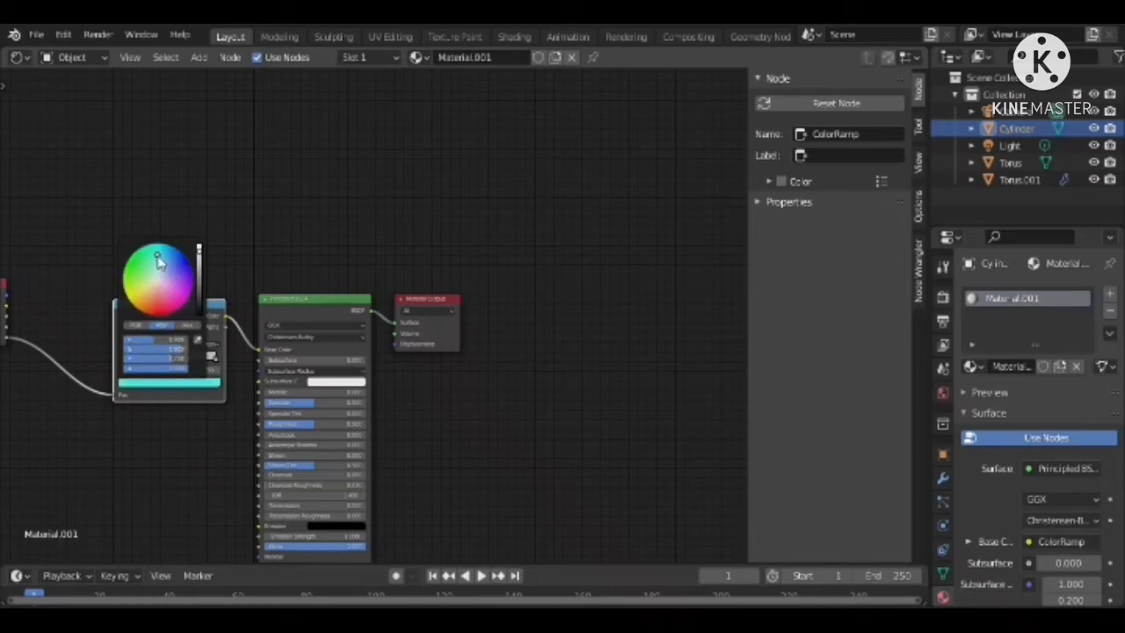
left_click_drag(157, 256, 158, 300)
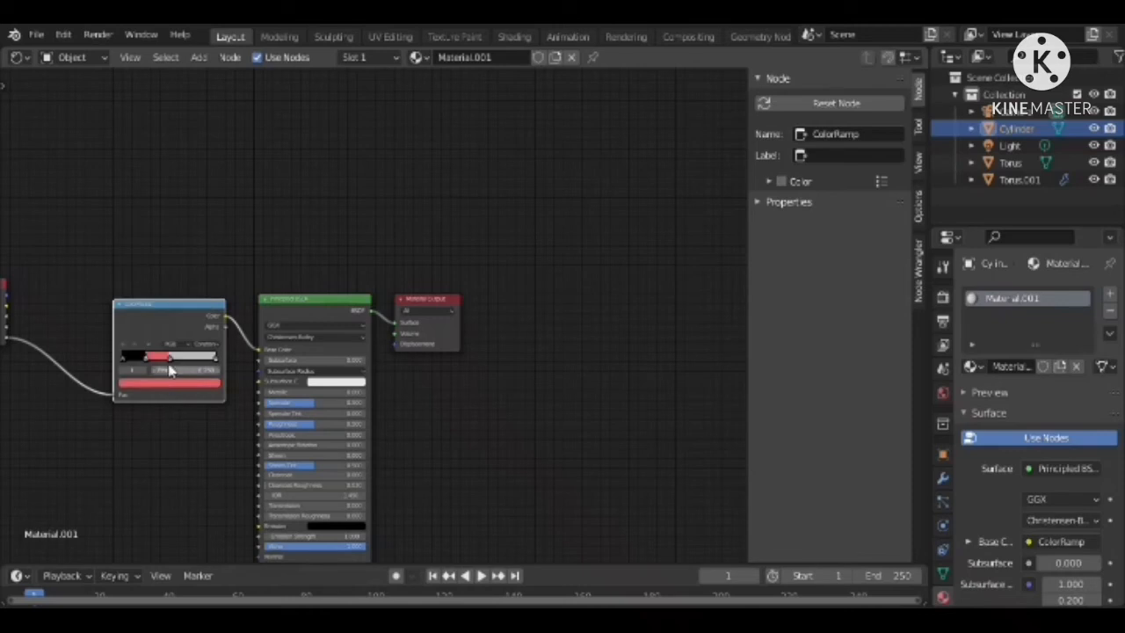
Change the ColorRamp's black first stop to a light pinkish magenta
left_click(131, 357)
left_click(145, 389)
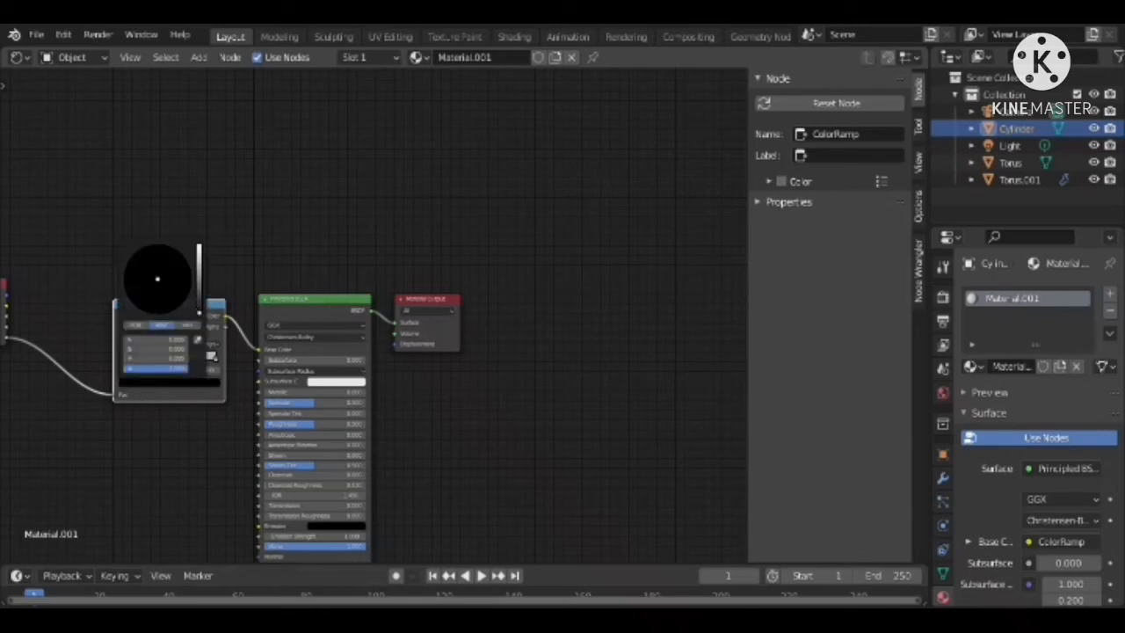
mouse_move(199, 308)
left_mouse_down()
mouse_move(199, 254)
mouse_move(168, 292)
left_mouse_up()
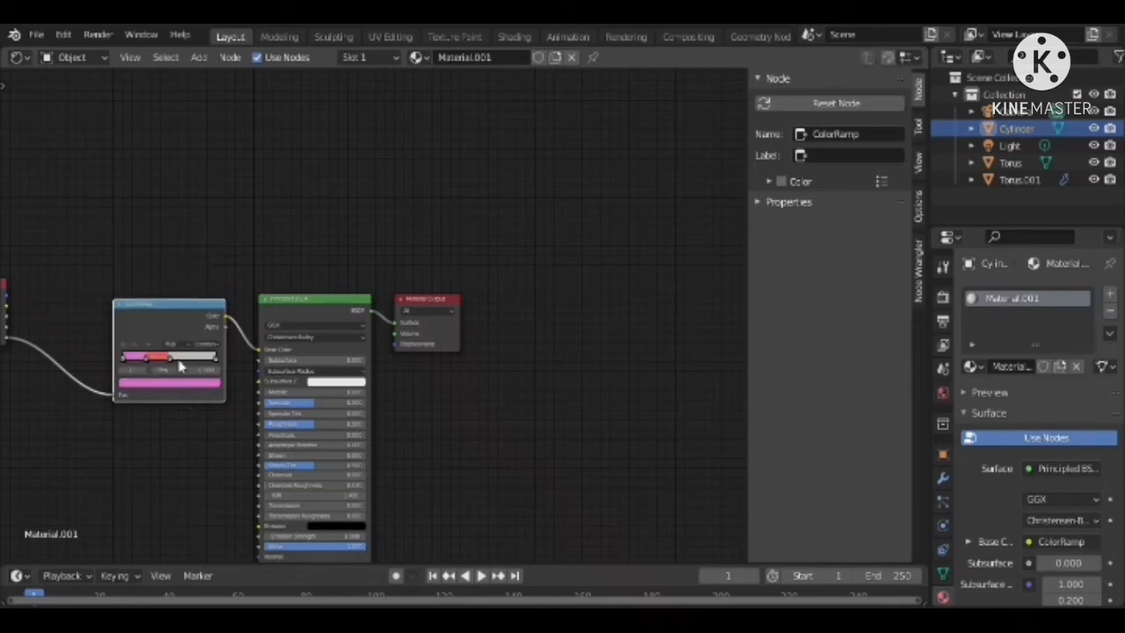
Recolour the ColorRamp's light grey section bright green and shift the stop between red and green slightly toward the ramp's white end
left_click(181, 358)
left_click(204, 360)
left_click(198, 387)
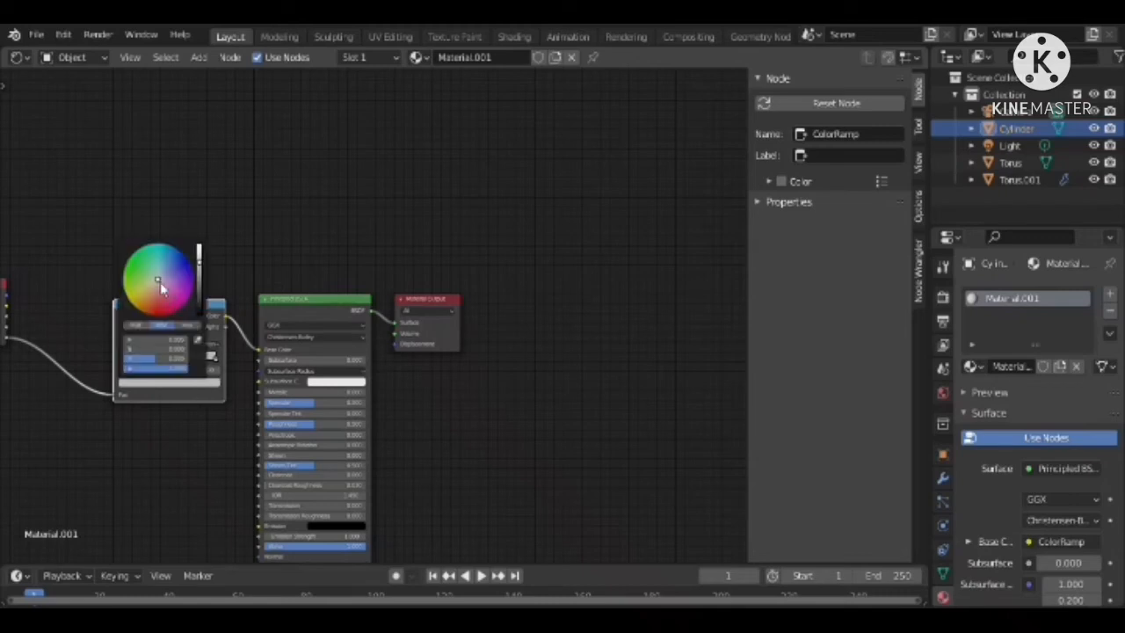
left_click_drag(159, 282, 139, 269)
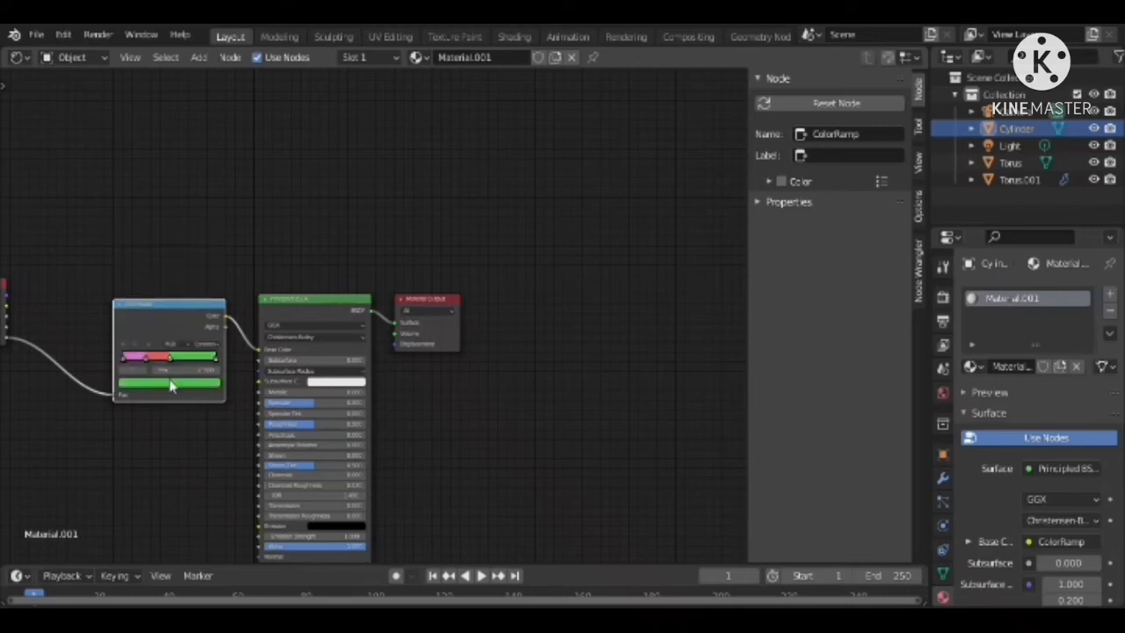
left_click_drag(169, 358, 178, 360)
left_click(149, 360)
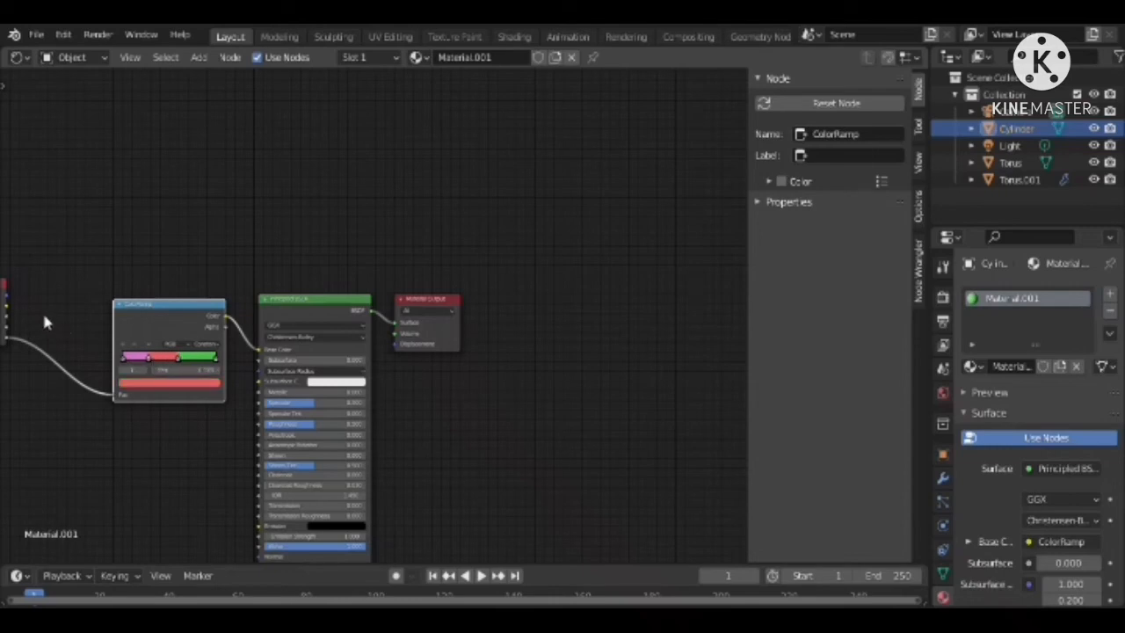
Switch the node editor area back to the 3D Viewport and view the donut from a lower angle
left_click(17, 57)
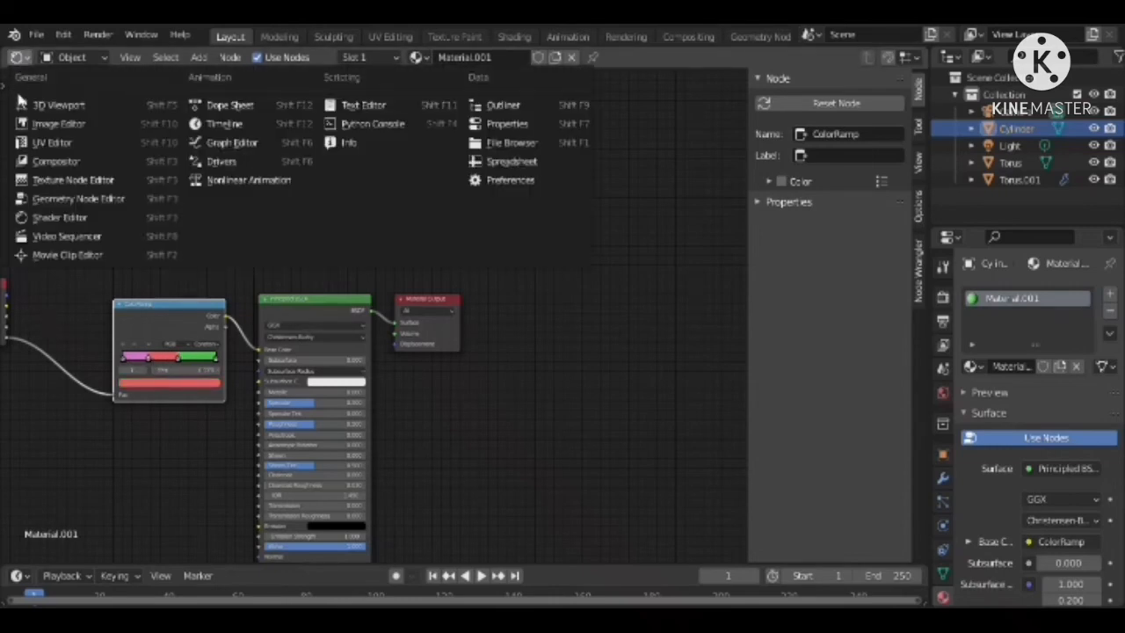
left_click(23, 104)
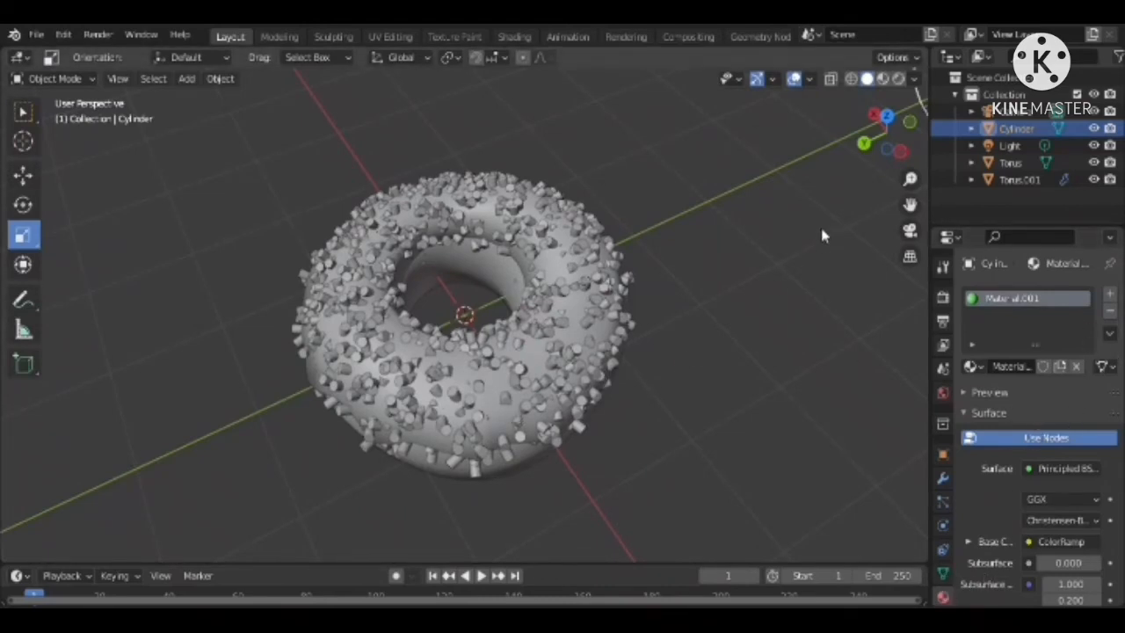
left_click_drag(883, 128, 547, 355)
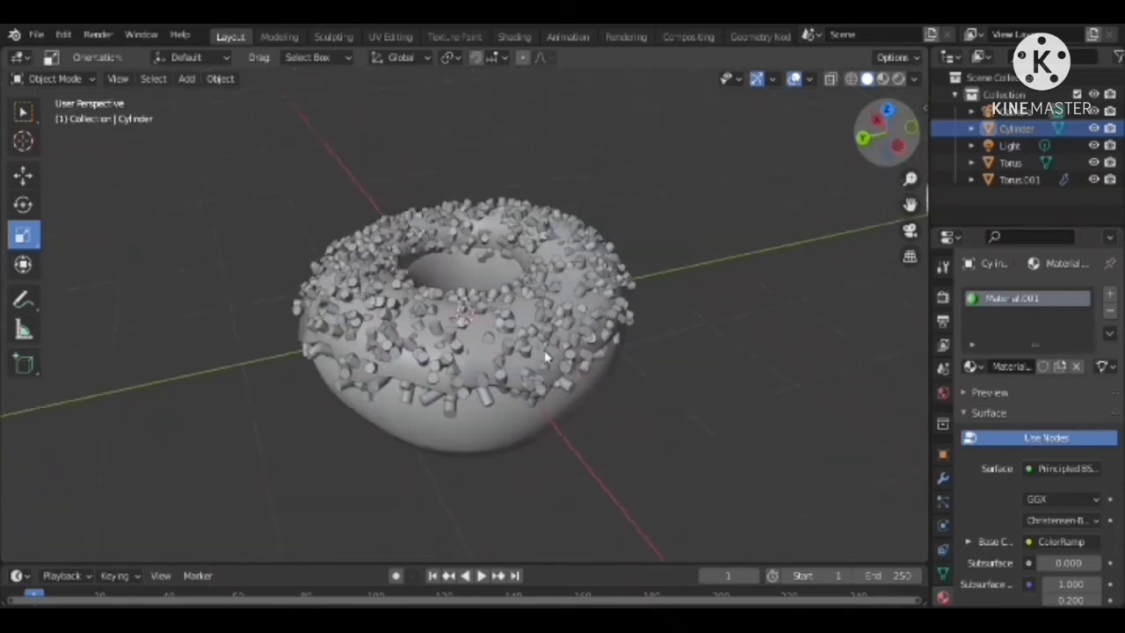
Give the donut's lower body, Torus, a new material with a light orange base color
left_click(474, 428)
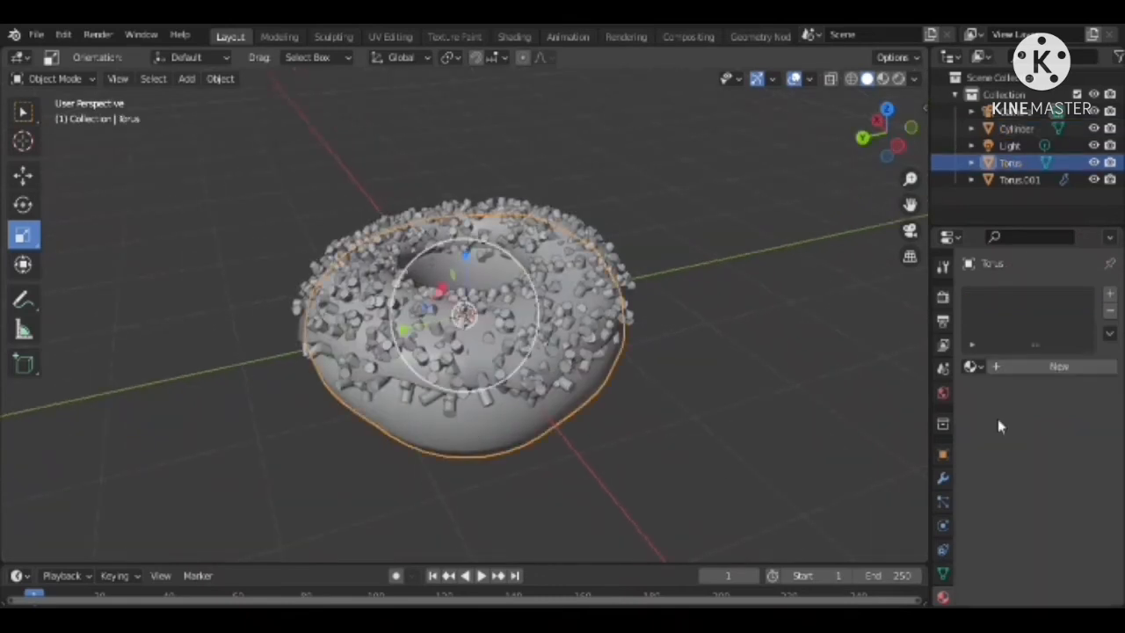
left_click(1110, 295)
left_click(1046, 366)
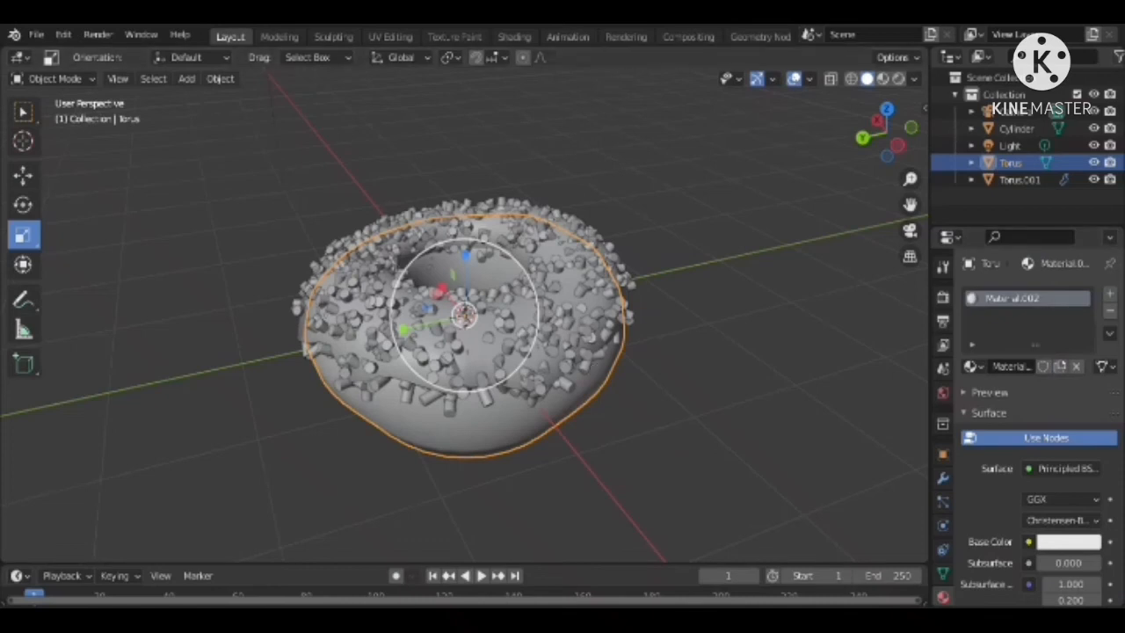
left_click(1083, 542)
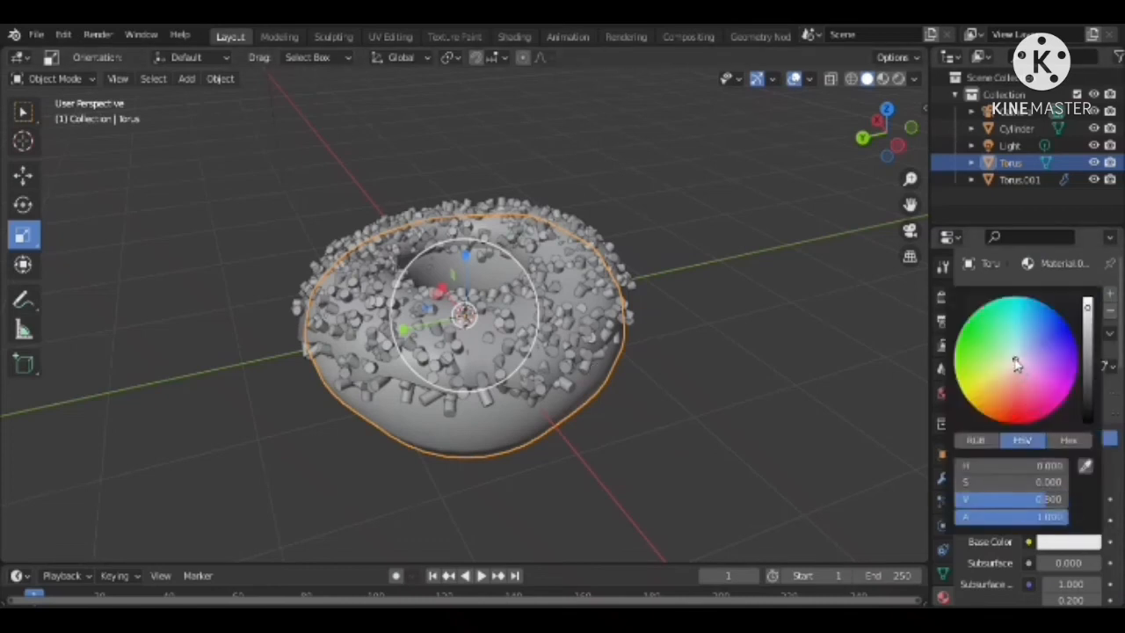
left_click_drag(1015, 365, 998, 394)
left_click(666, 450)
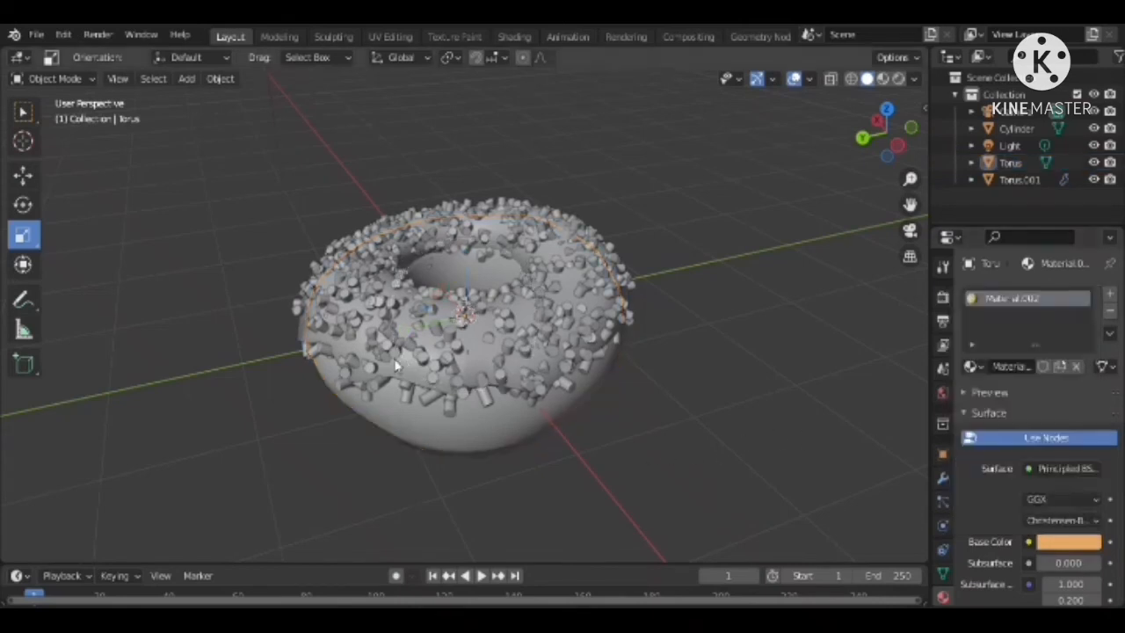
Give the icing, Torus.001, a new material with a bright cyan base color
left_click(421, 353)
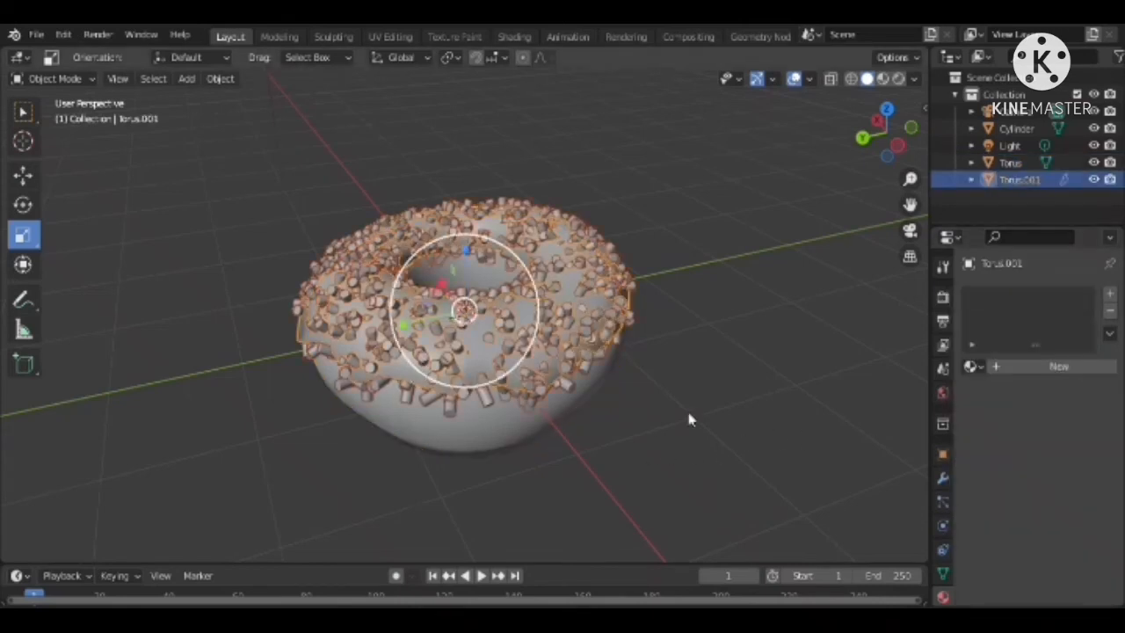
left_click(1079, 368)
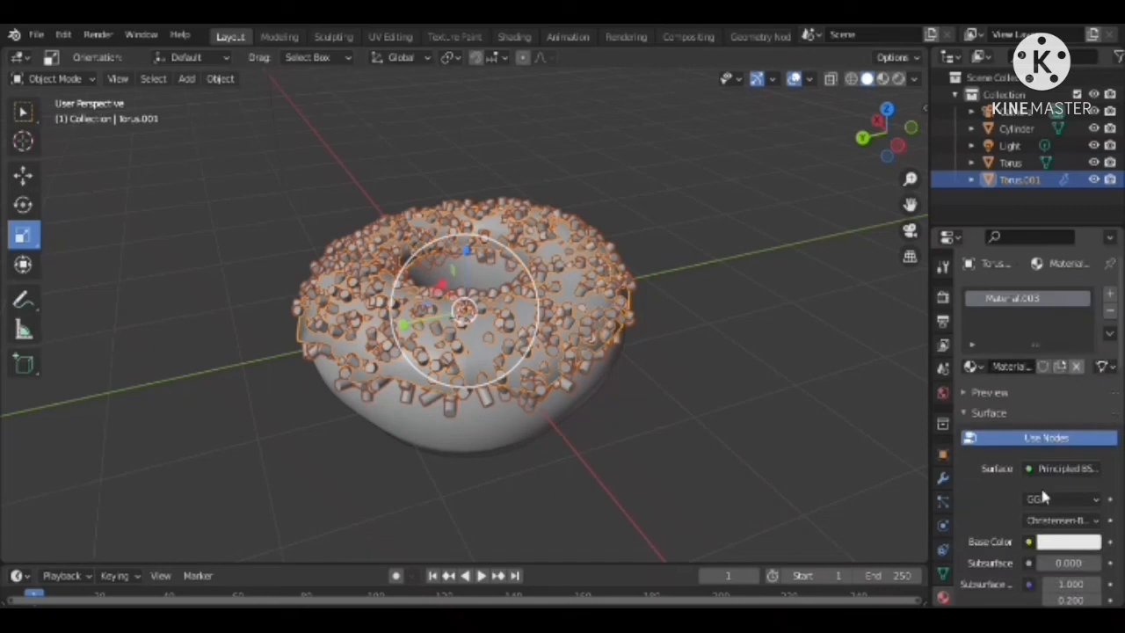
left_click(1068, 542)
left_click_drag(1016, 360, 1016, 323)
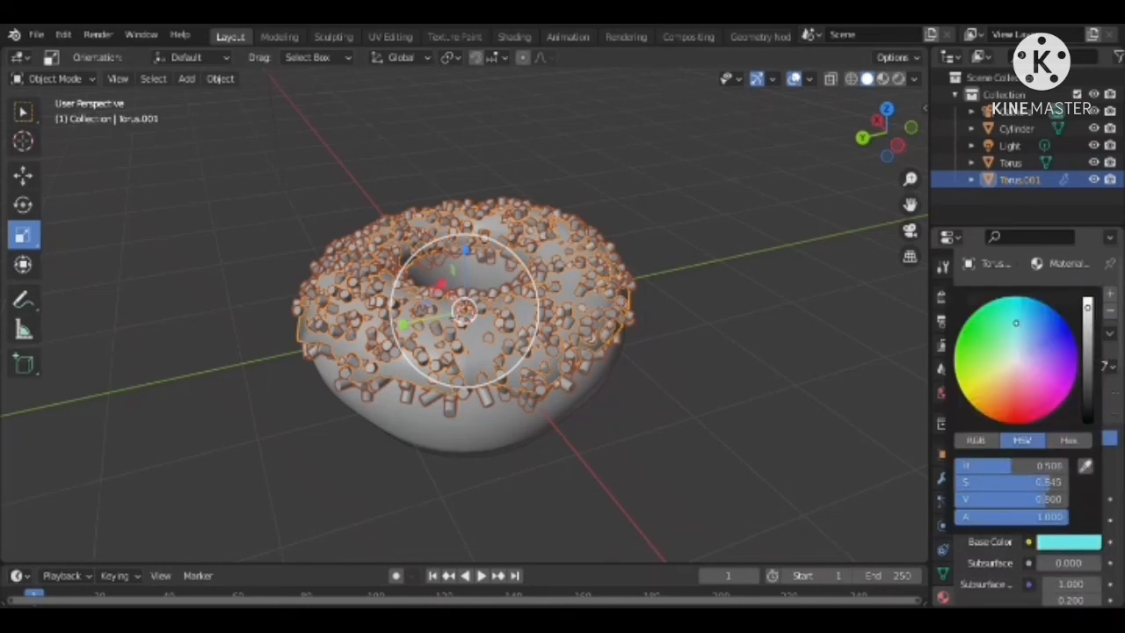
left_click(750, 420)
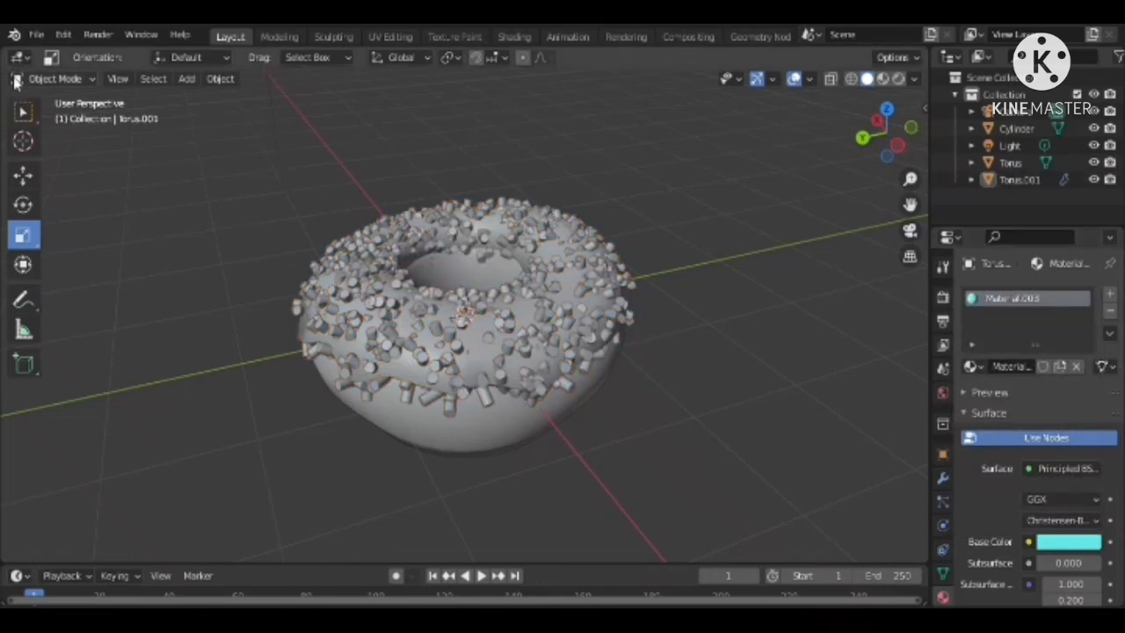
Set the viewport shading to Rendered and the render engine to Cycles, and inspect the coloured donut
left_click(52, 79)
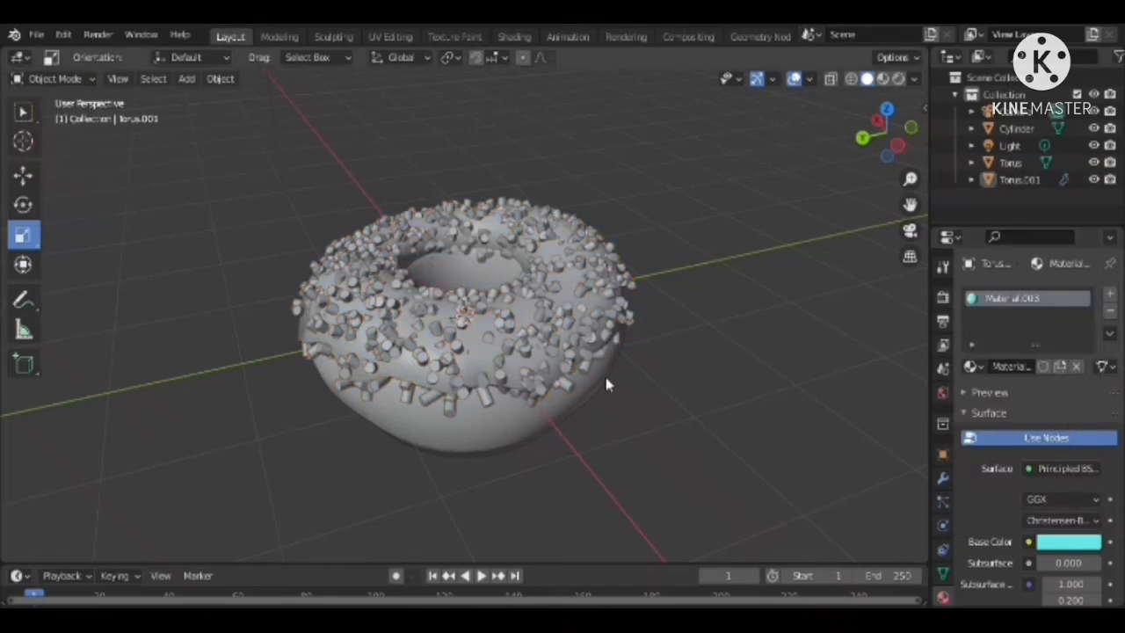
left_click(897, 80)
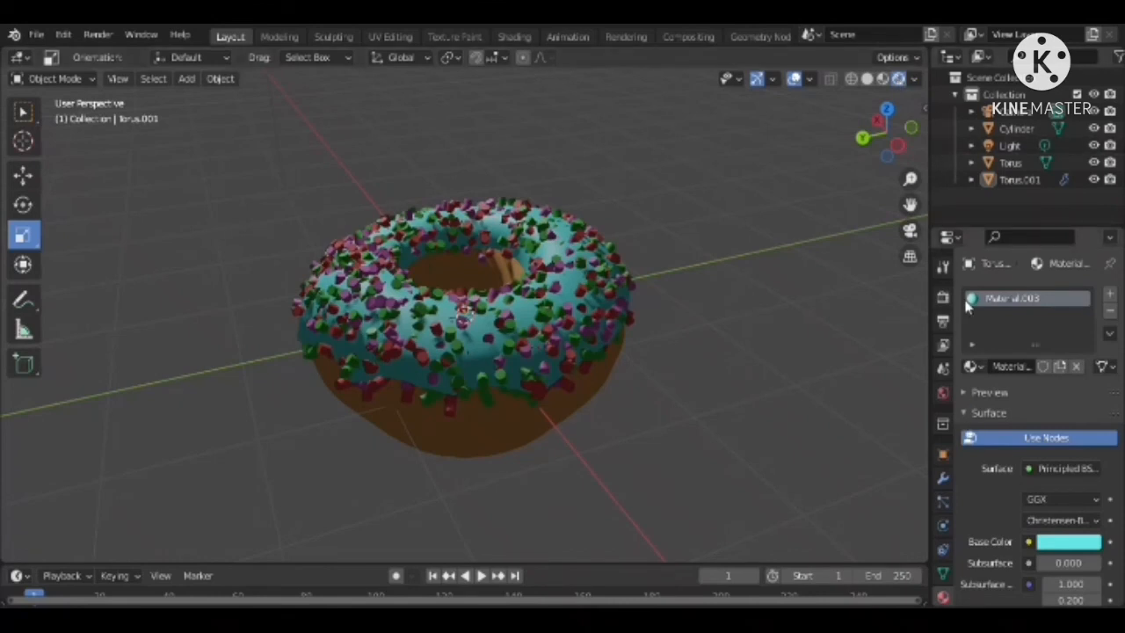
left_click(942, 265)
left_click(943, 298)
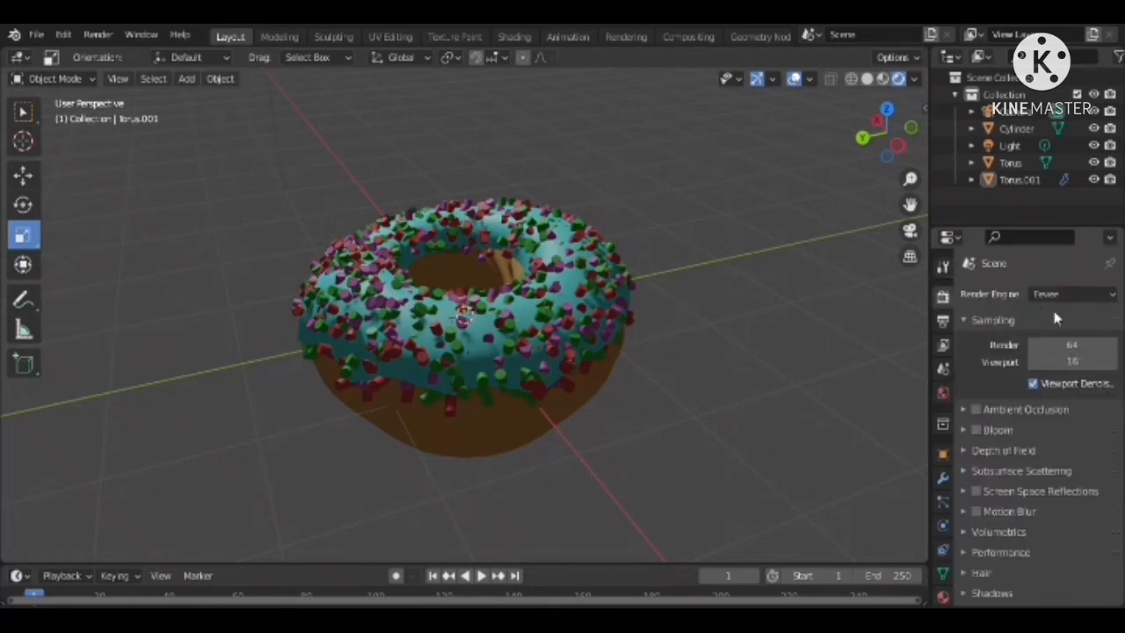
left_click(1072, 294)
key("Return")
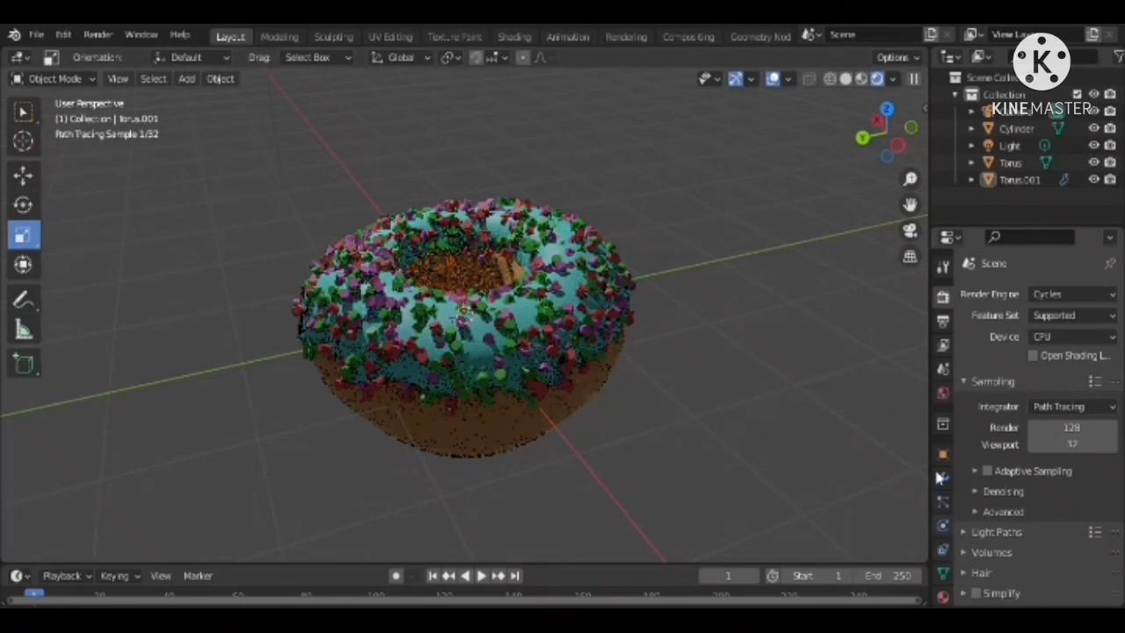
left_click_drag(871, 142, 809, 230)
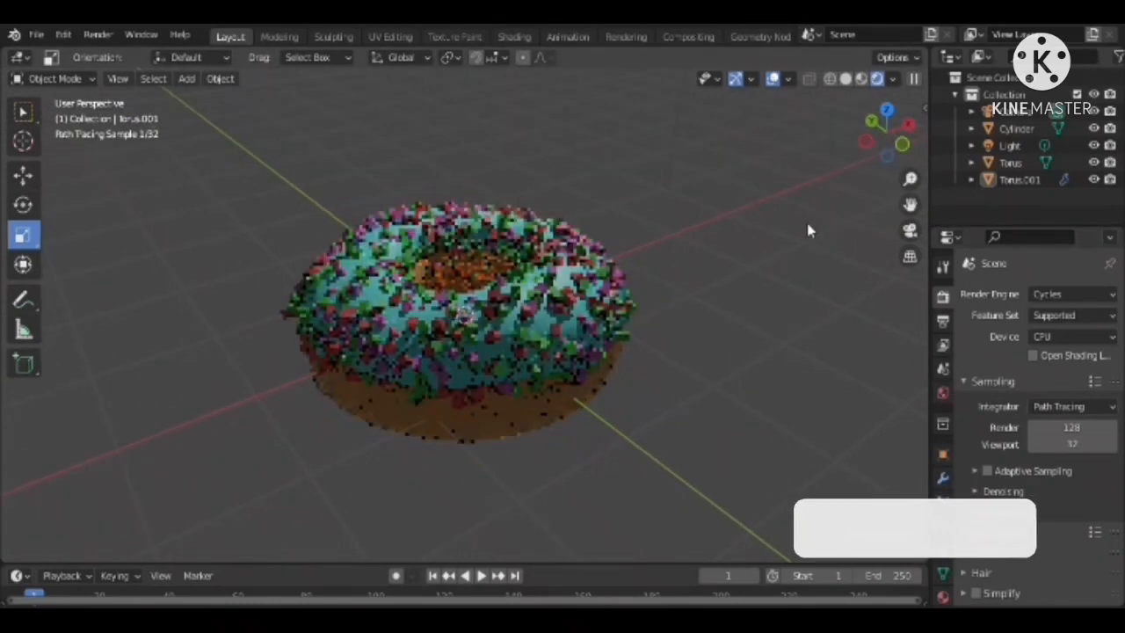
scroll(520, 337, "up", 3)
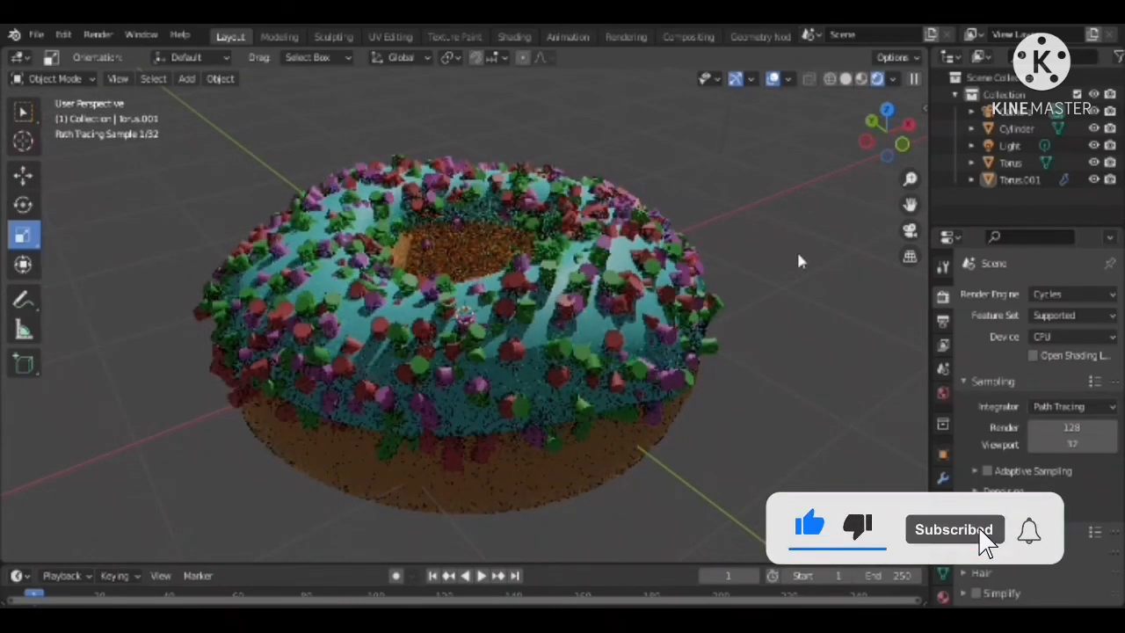
scroll(796, 249, "down", 5)
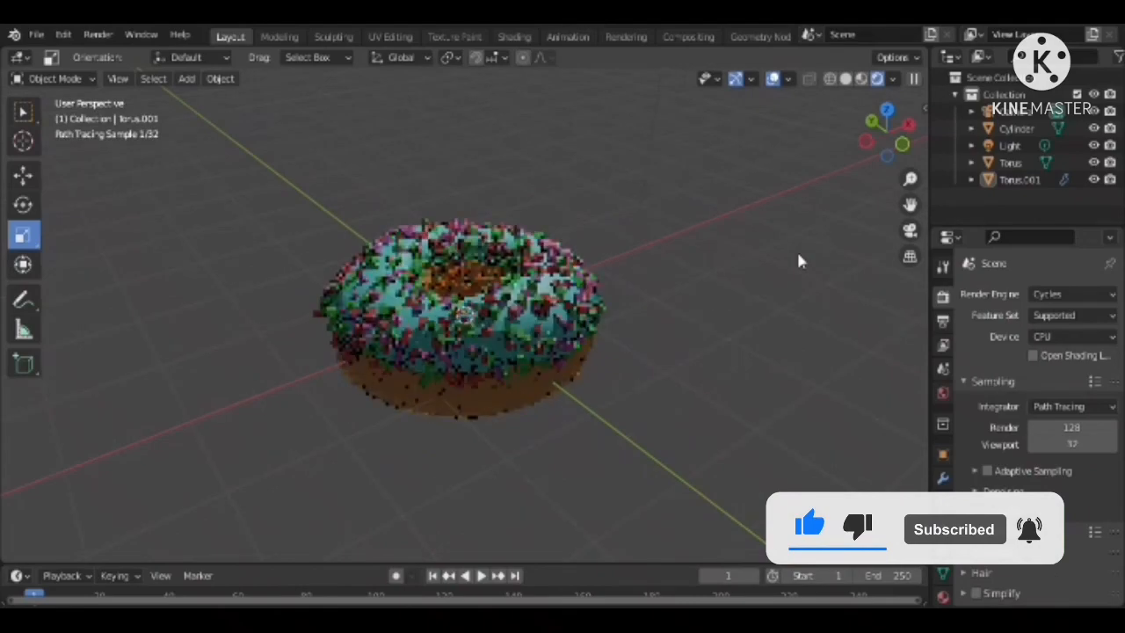